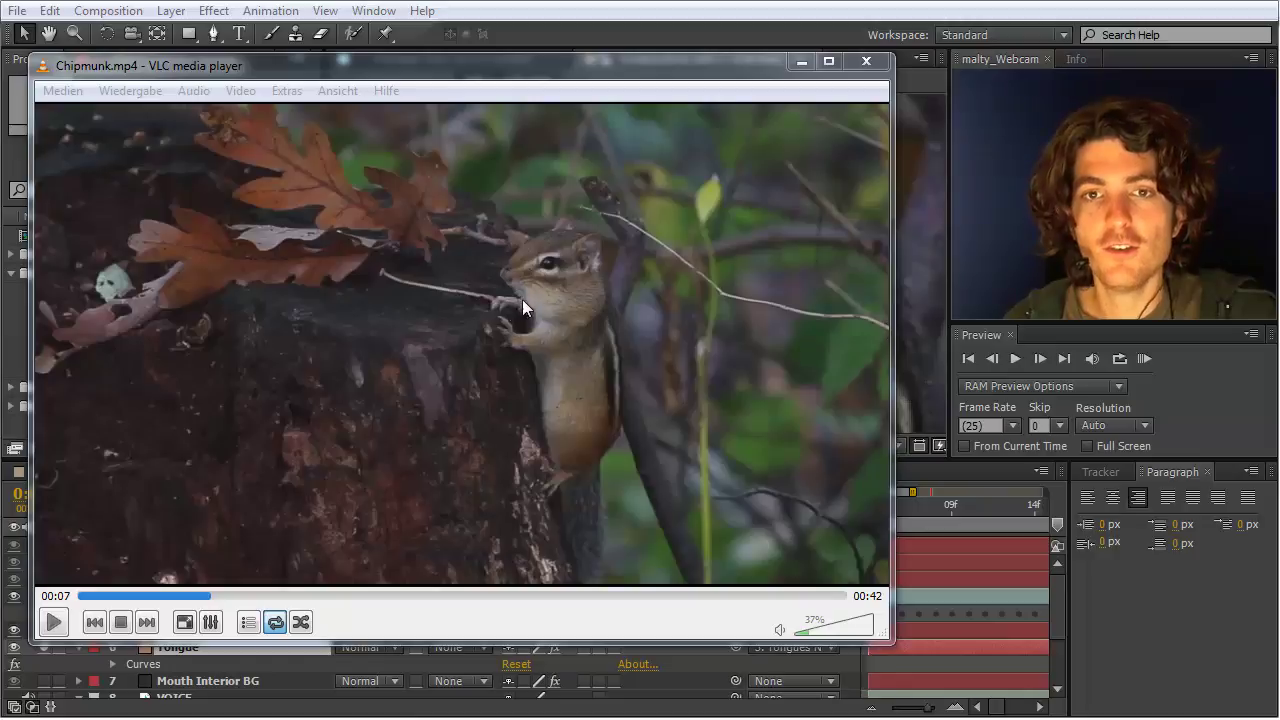
Play Chipmunk.mp4 in VLC from 00:07 and pause at 00:10 after the leap off the stump.
left_click(54, 622)
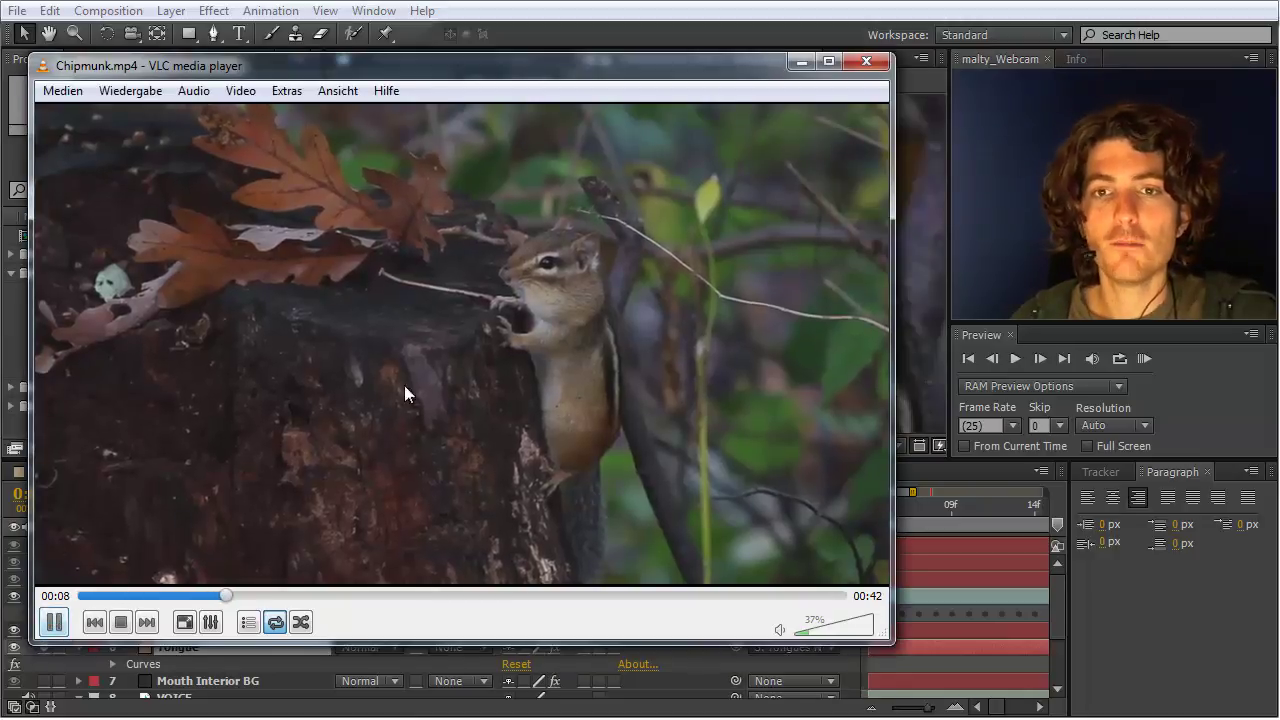
left_click(55, 624)
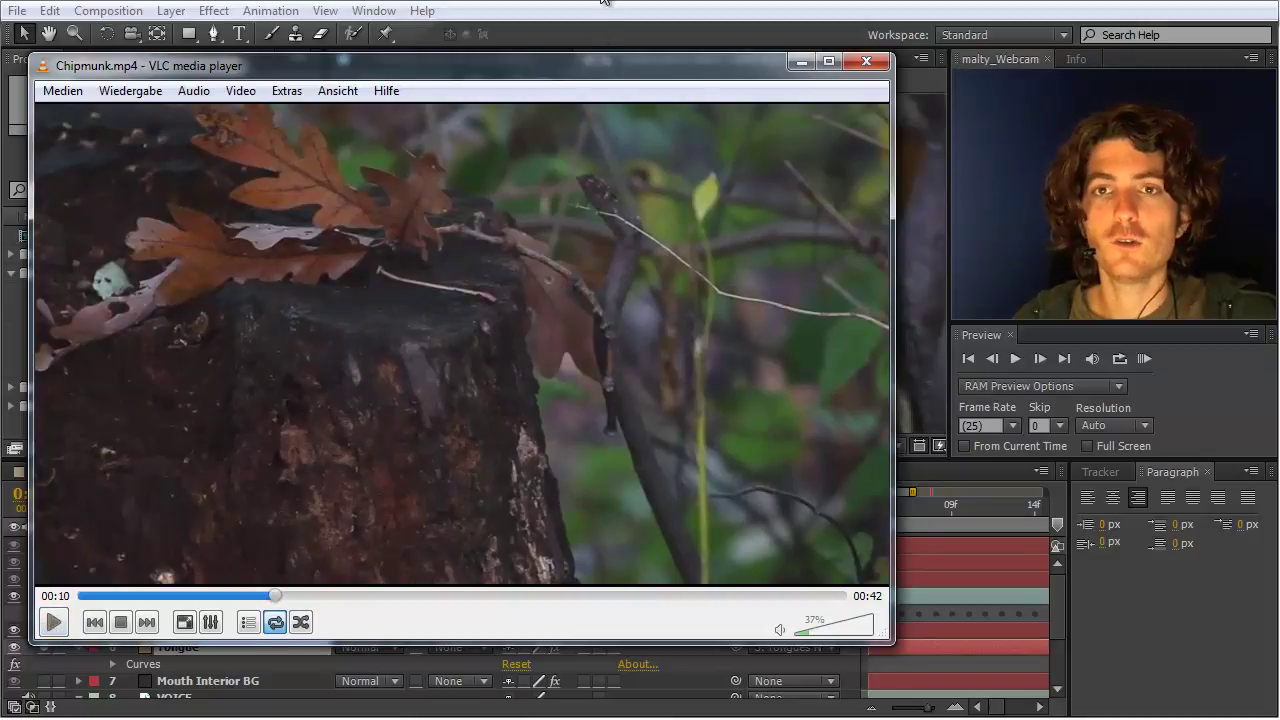
Quit VLC and select the Head layer in the talk 1 - side view composition.
key("ctrl+q")
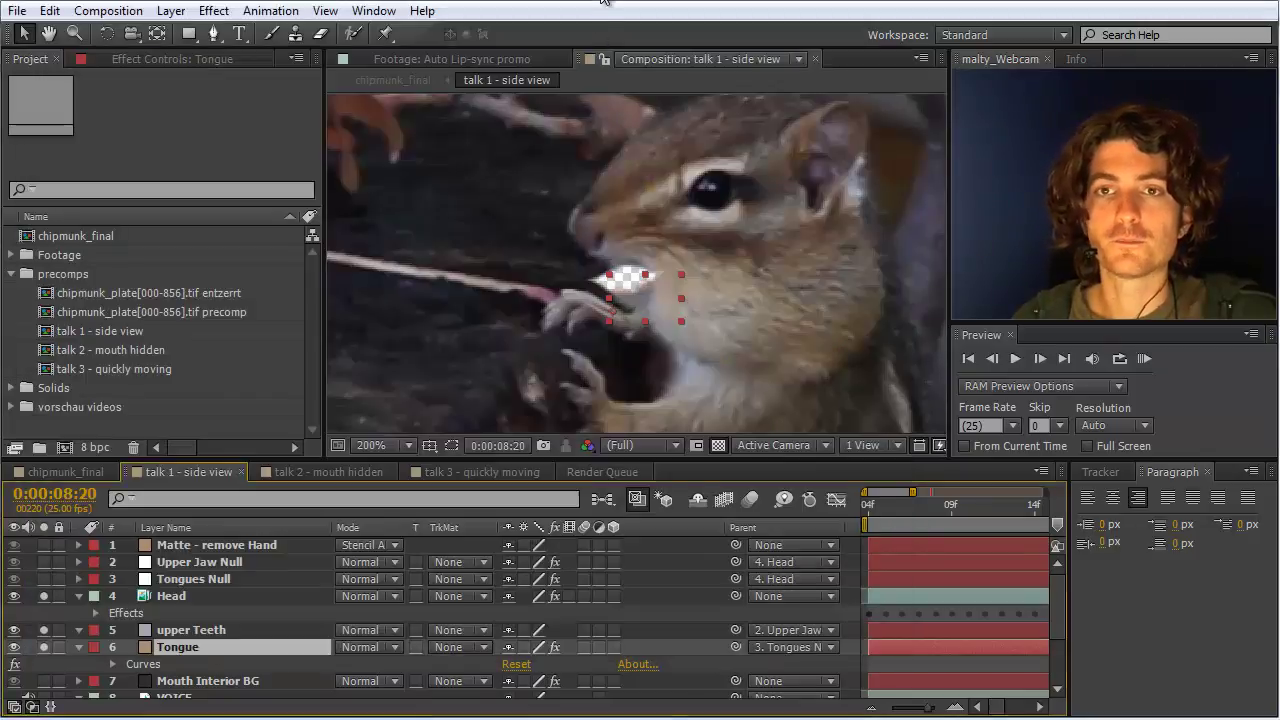
left_click(542, 217)
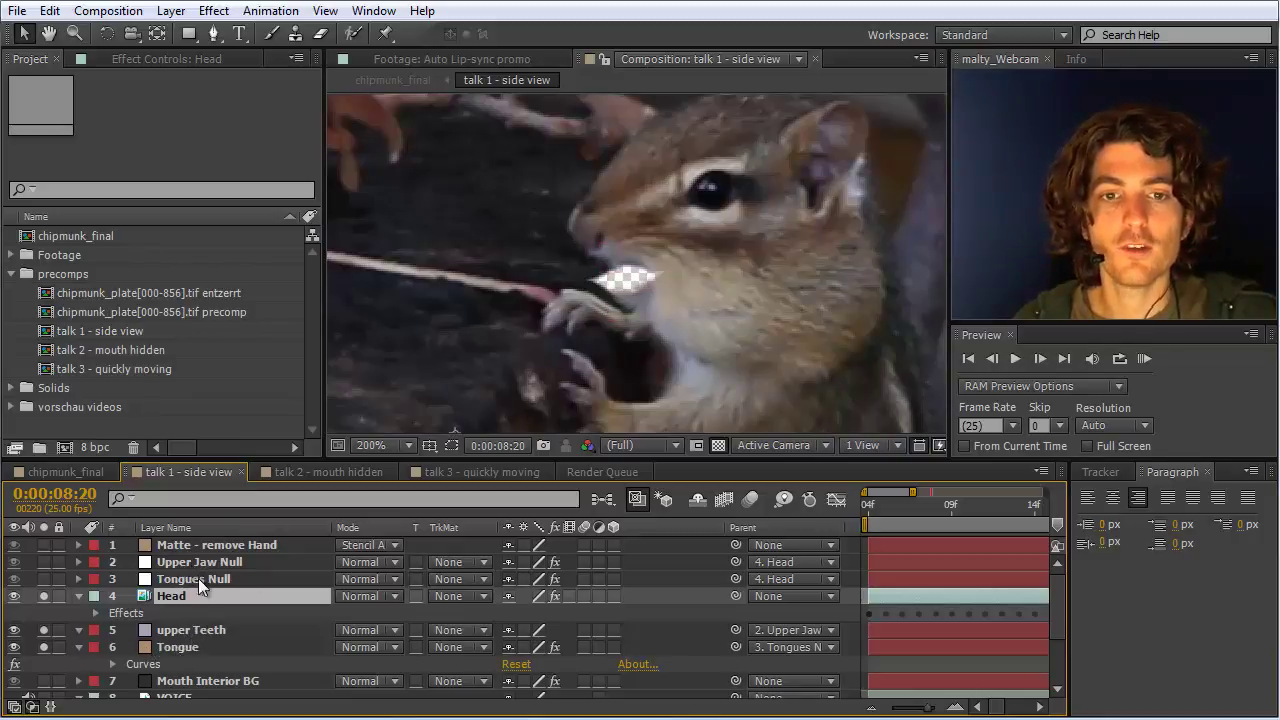
left_click(44, 595)
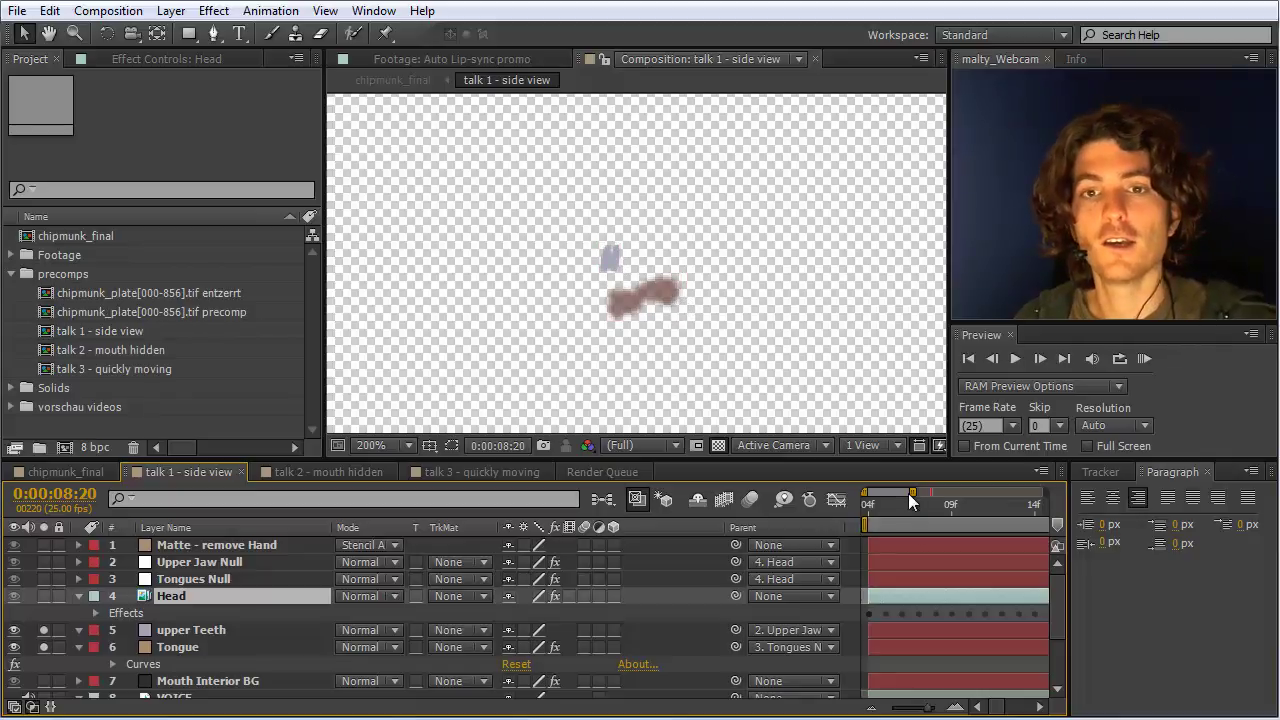
key("Page_Up")
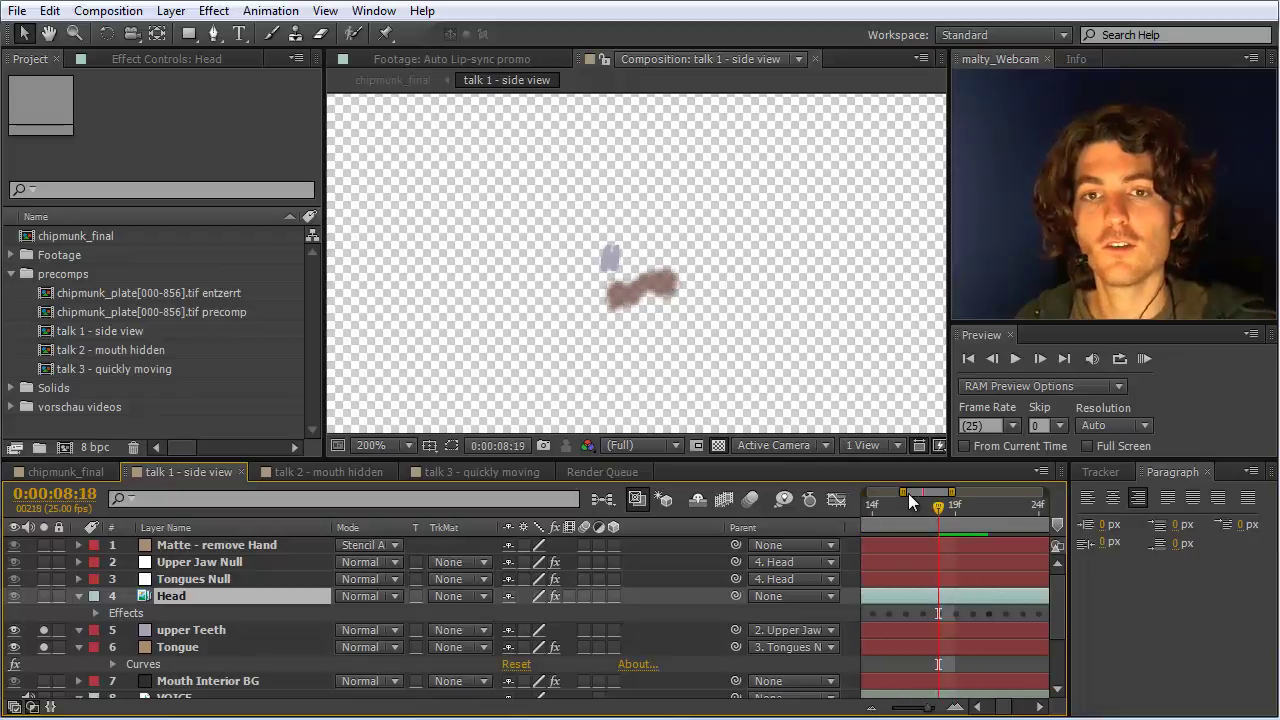
key("Page_Down")
key("Page_Down")
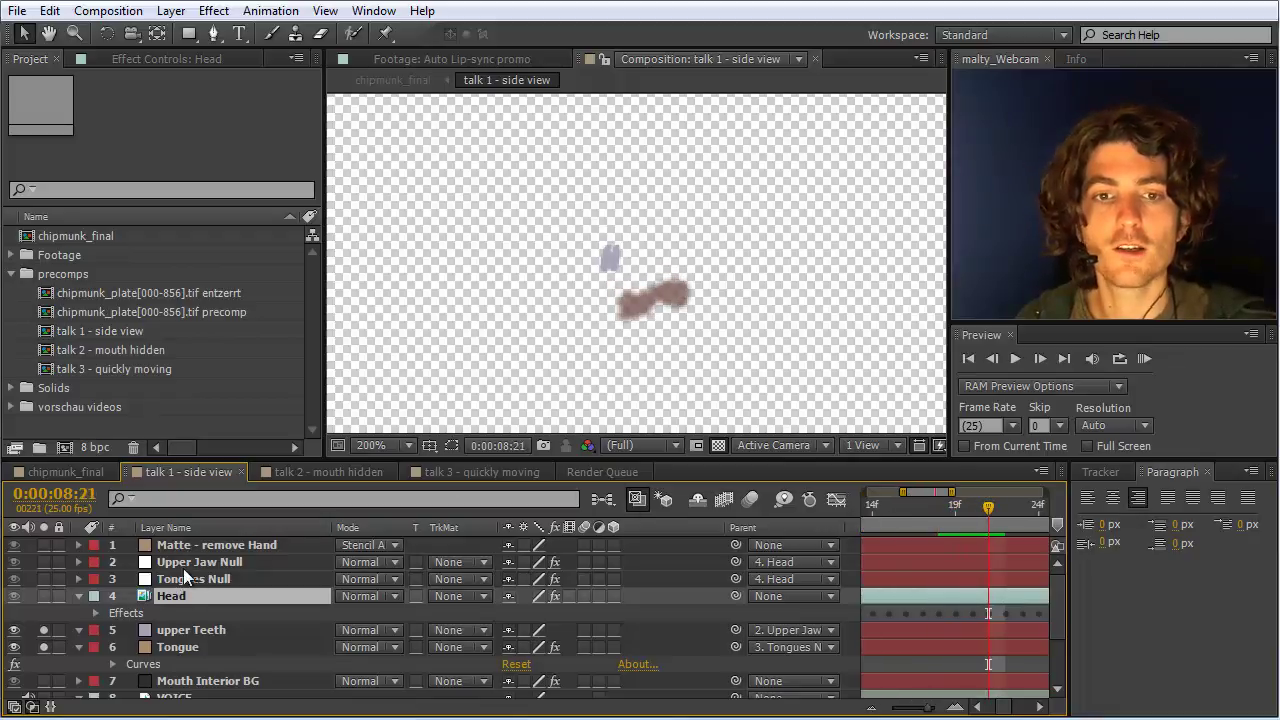
left_click(44, 596)
key("Page_Up")
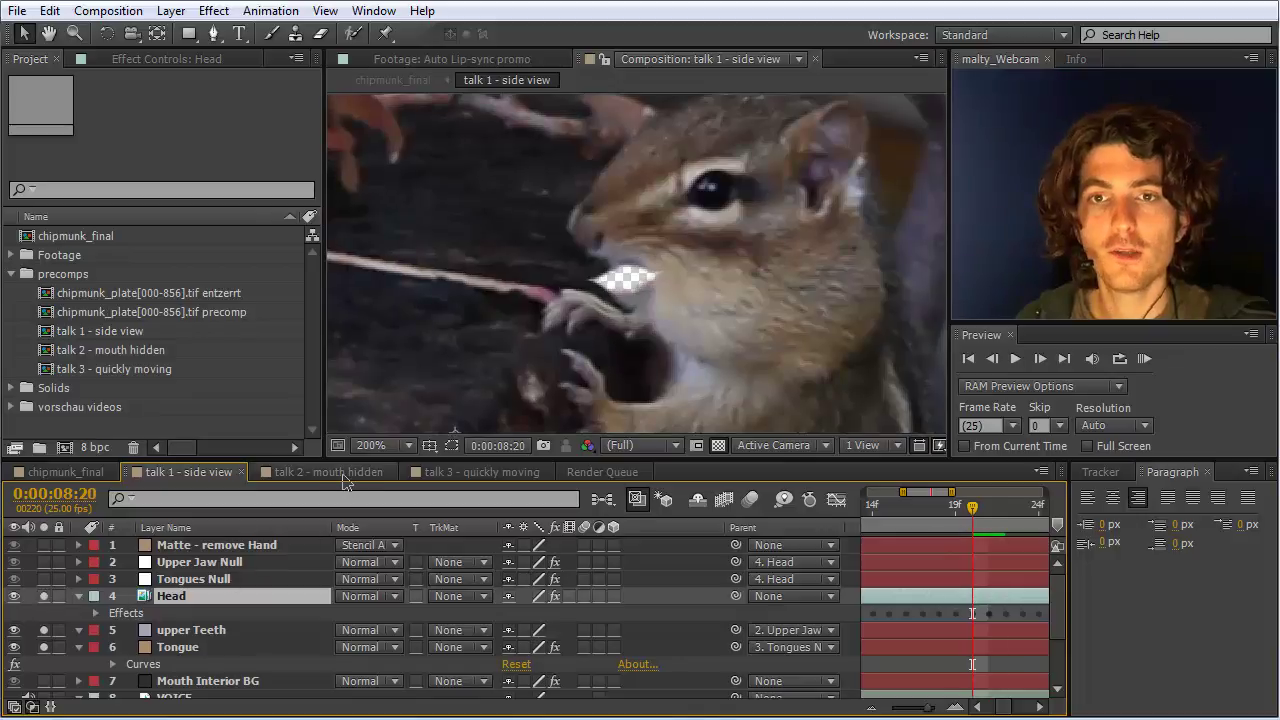
key("Page_Up")
key("Page_Down")
key("Page_Down")
key("Page_Down")
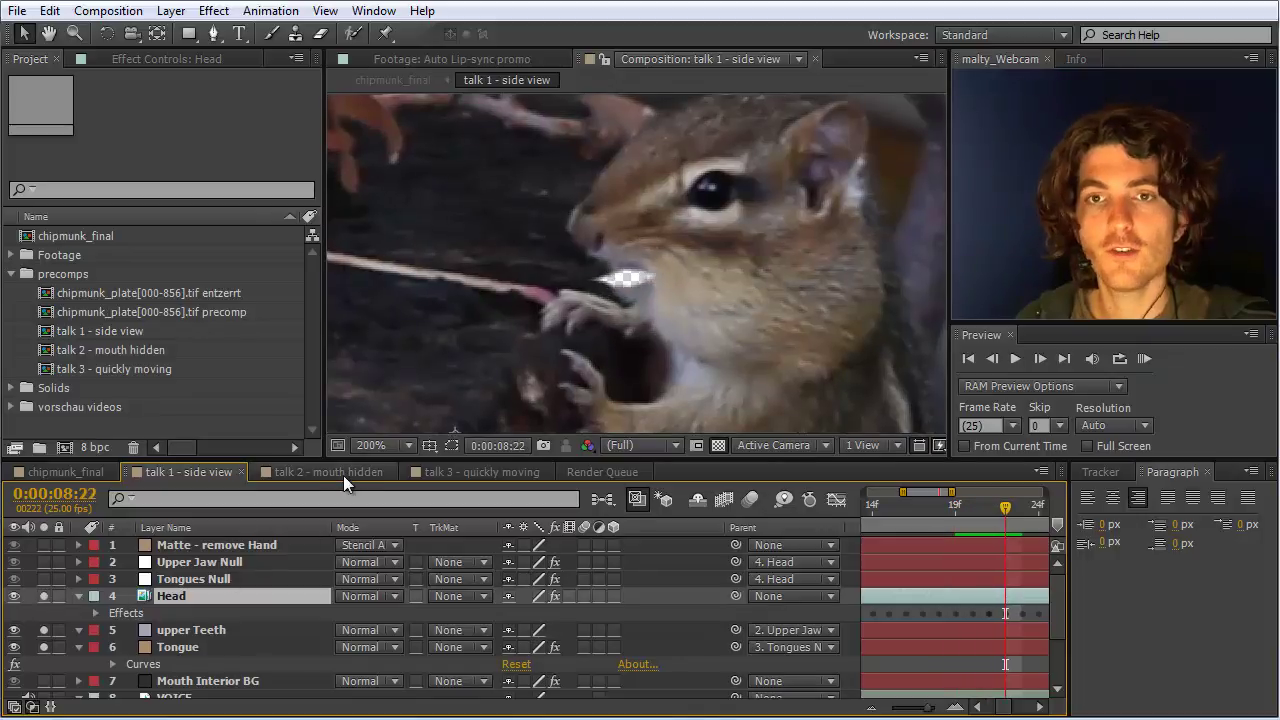
key("Page_Up")
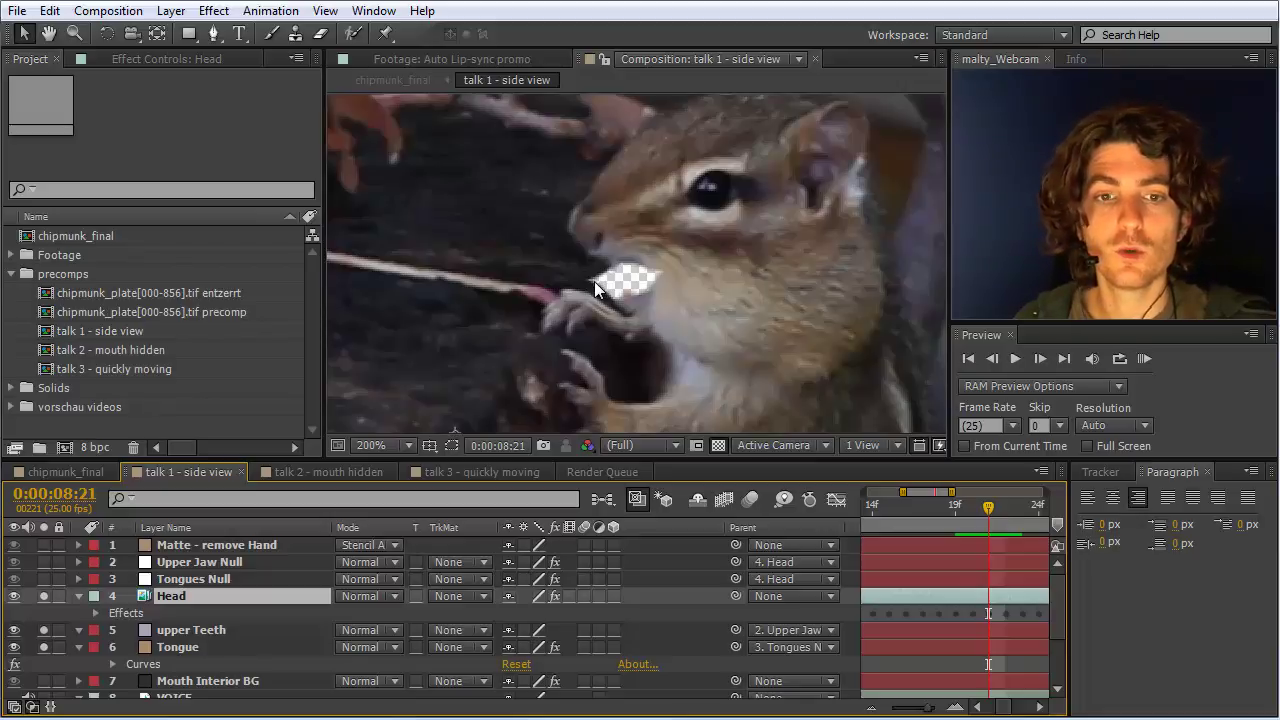
Select Matte - remove Hand, show its mask outline, and step frames to check it.
left_click(238, 545)
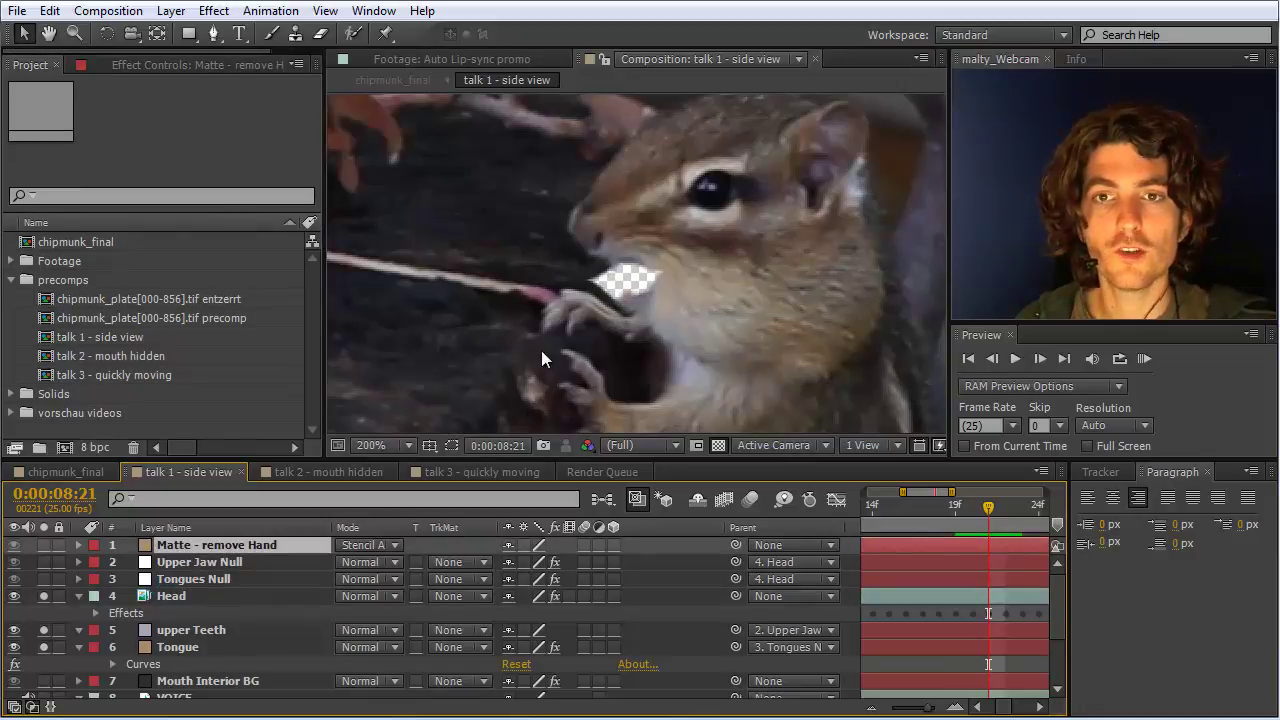
left_click(449, 446)
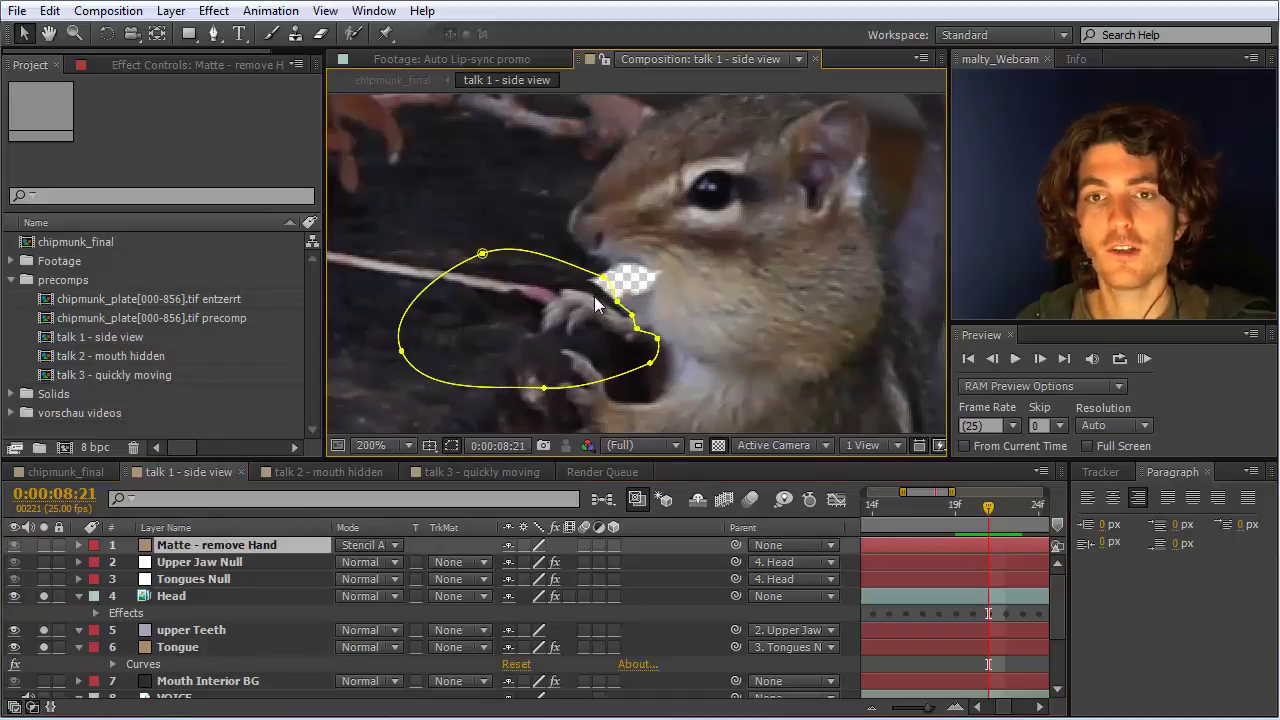
key("Page_Up")
key("Page_Up")
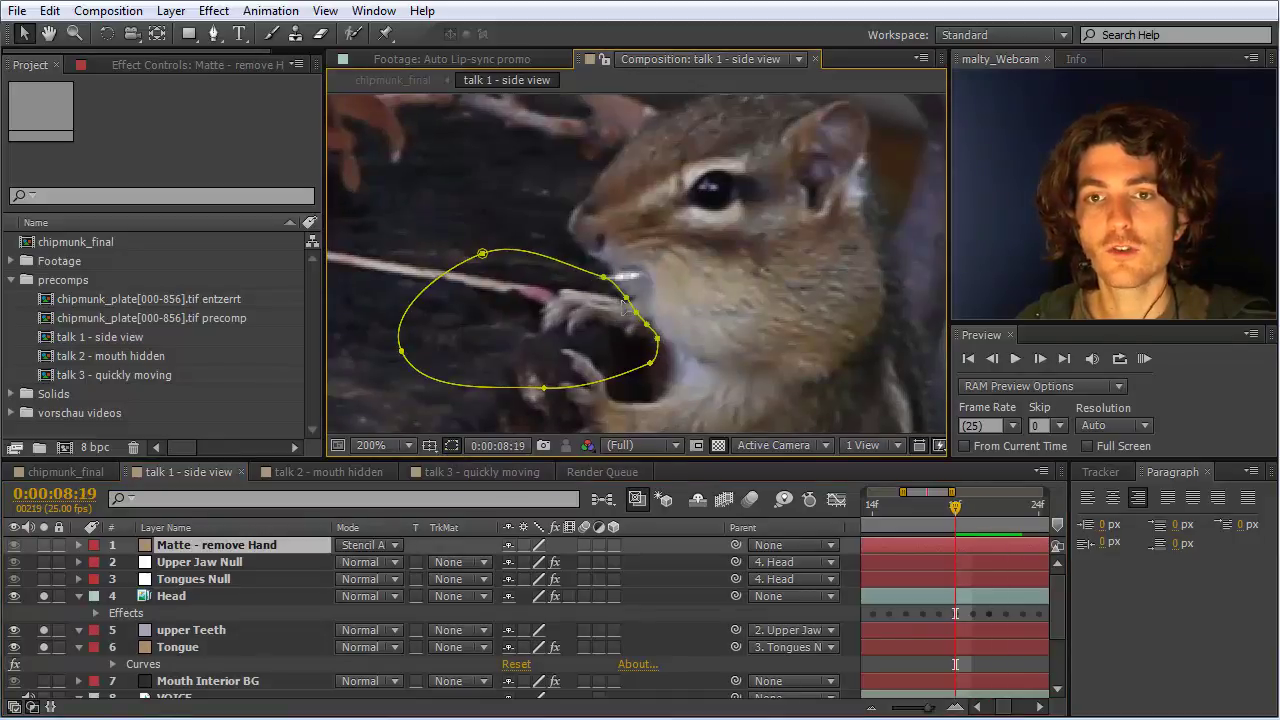
key("Page_Down")
key("Page_Down")
key("Page_Up")
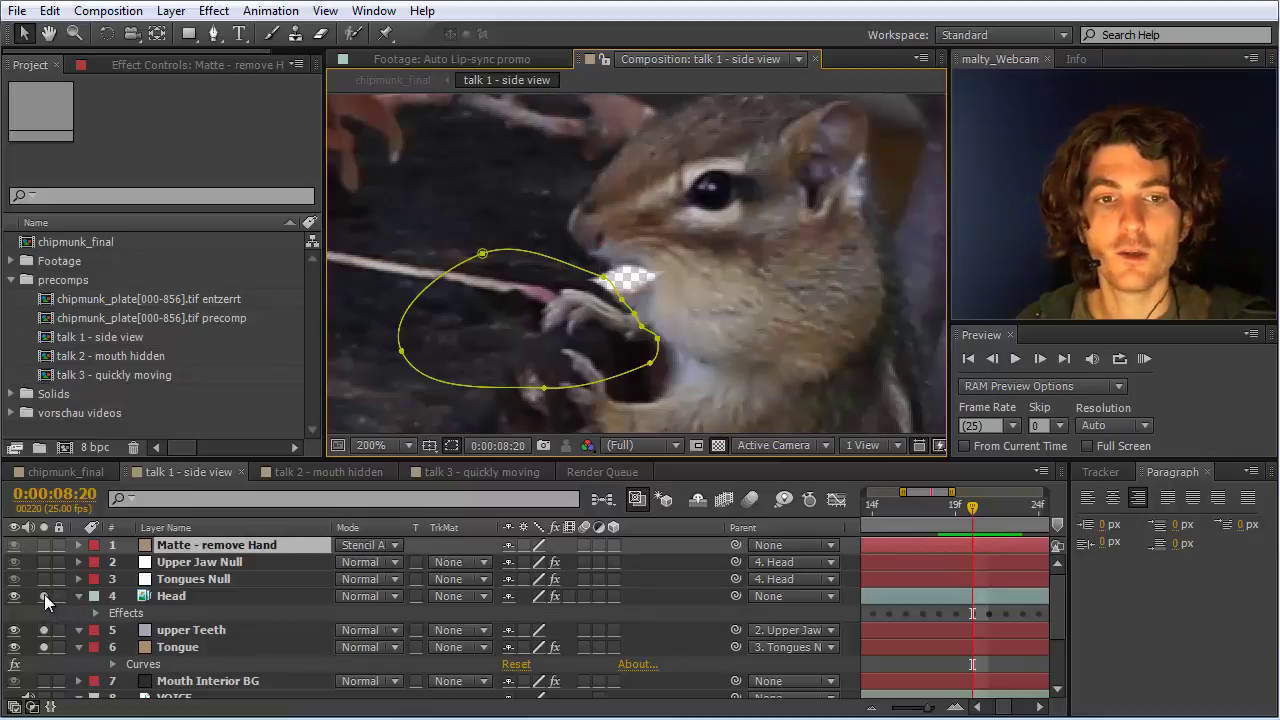
Unsolo the Head, upper Teeth and Tongue layers, then step frames to check the cut-out.
left_click_drag(44, 594, 44, 647)
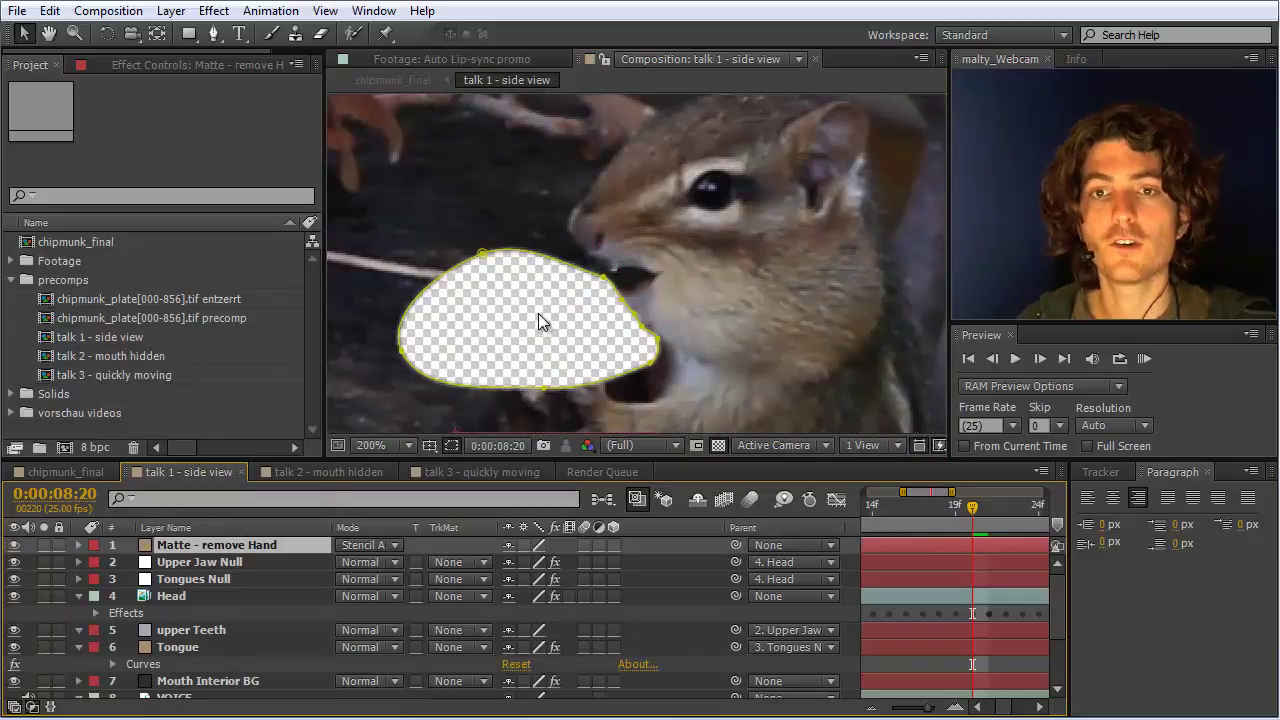
key("Page_Up")
key("Page_Up")
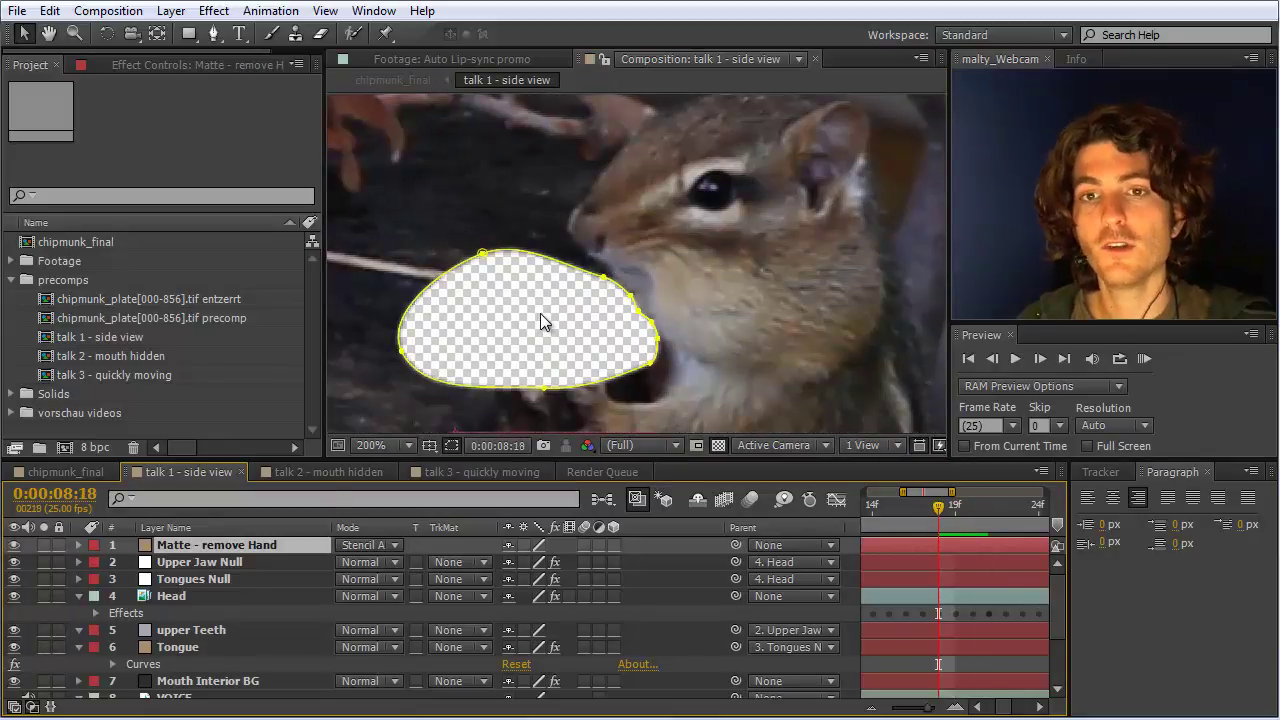
key("Page_Down")
key("Page_Down")
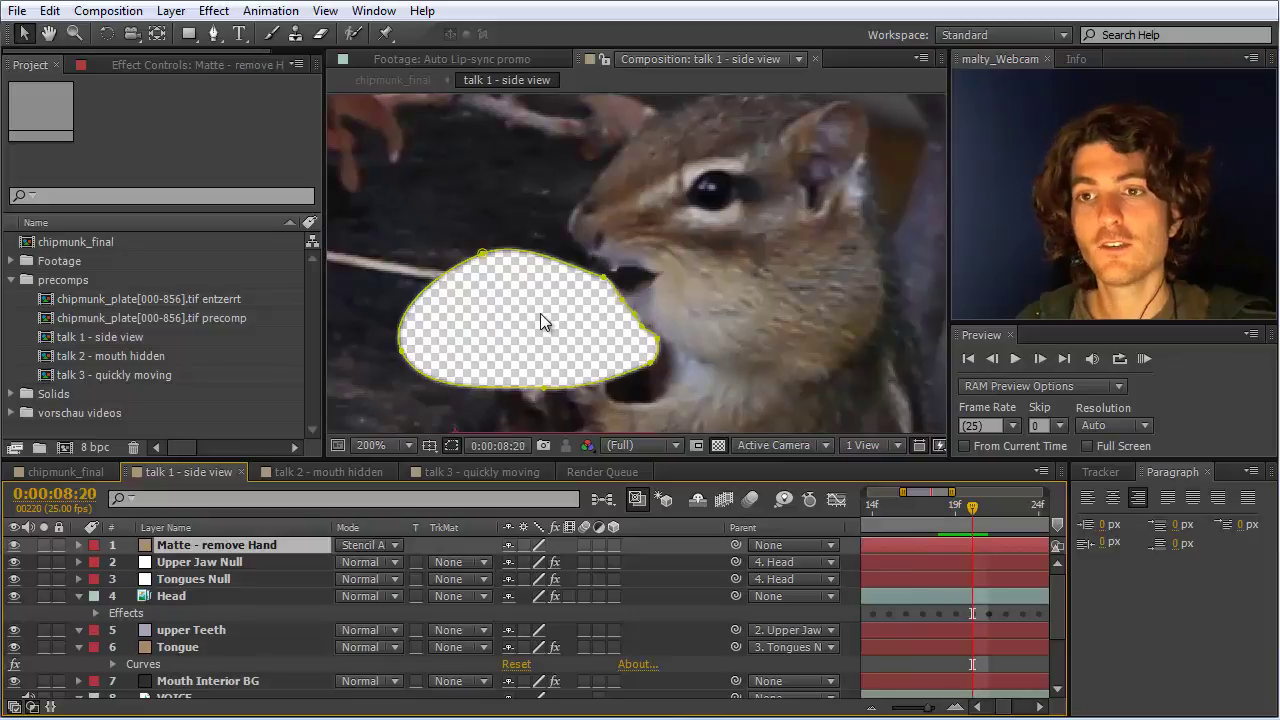
key("Page_Down")
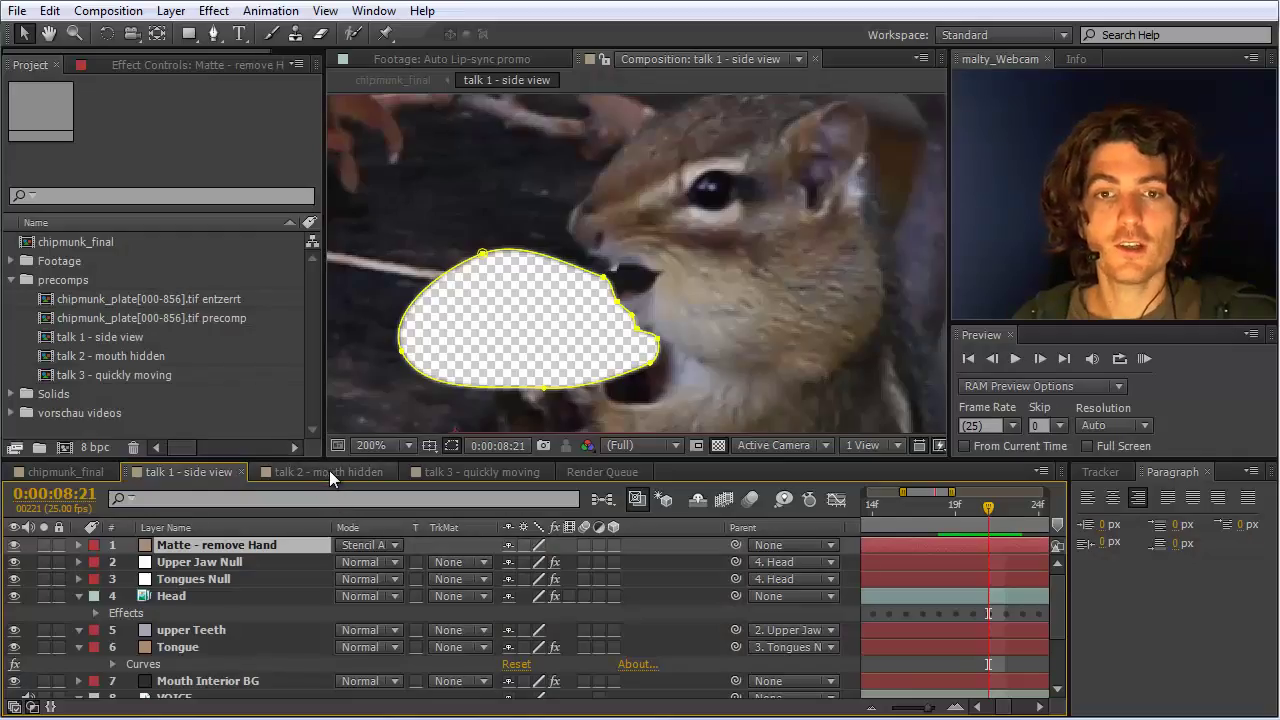
Open talk 2 - mouth hidden, then replay the mound shot in VLC from 00:12 to 00:19.
left_click(331, 472)
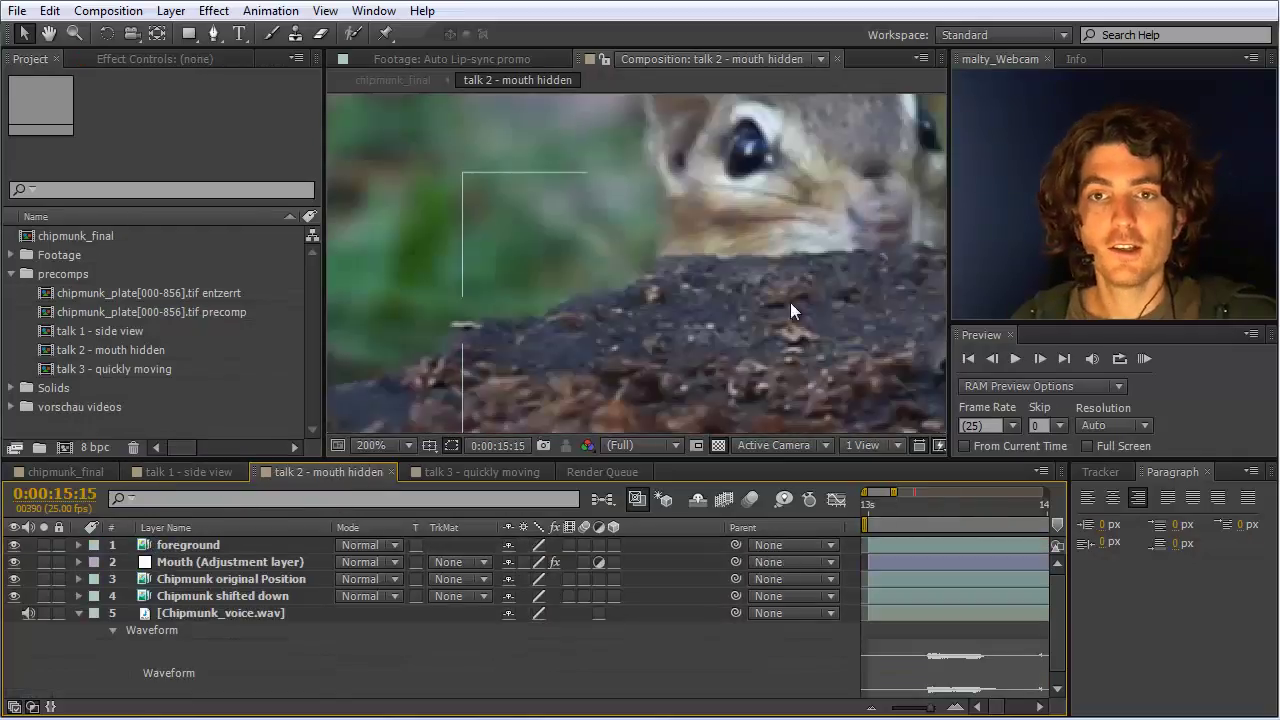
left_click_drag(776, 268, 508, 342)
key("alt+Tab")
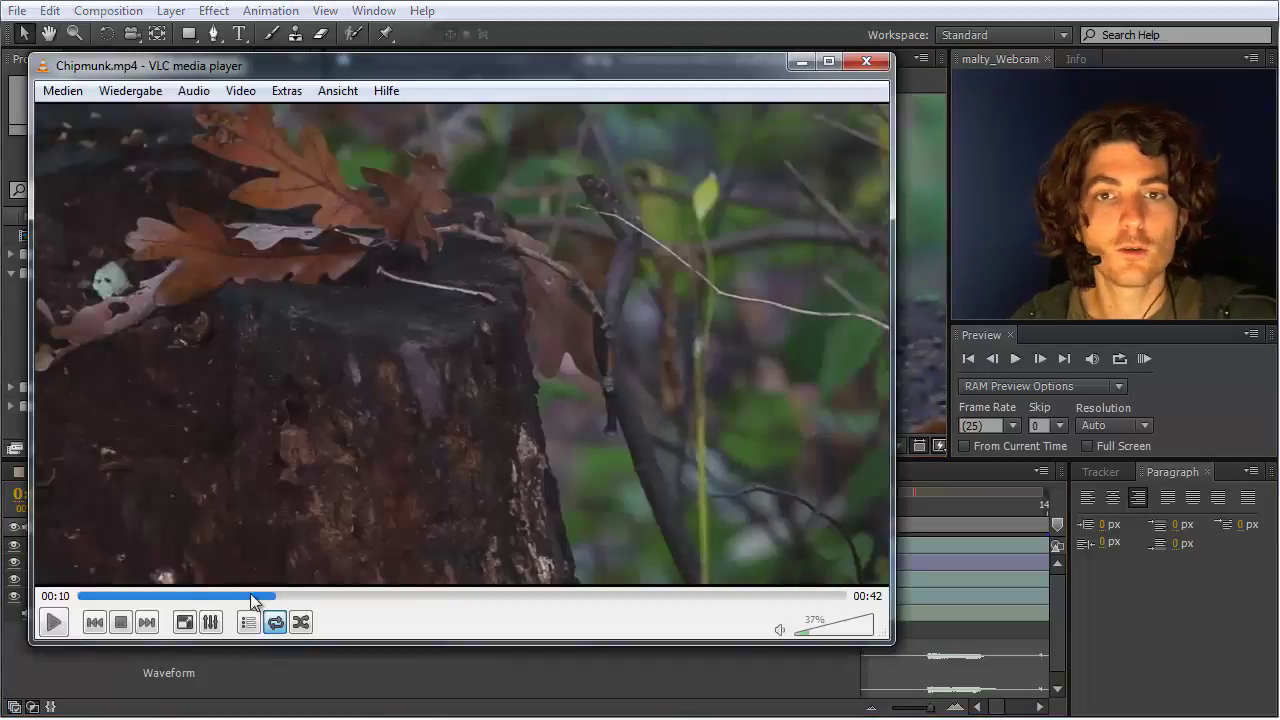
left_click(296, 595)
left_click(54, 621)
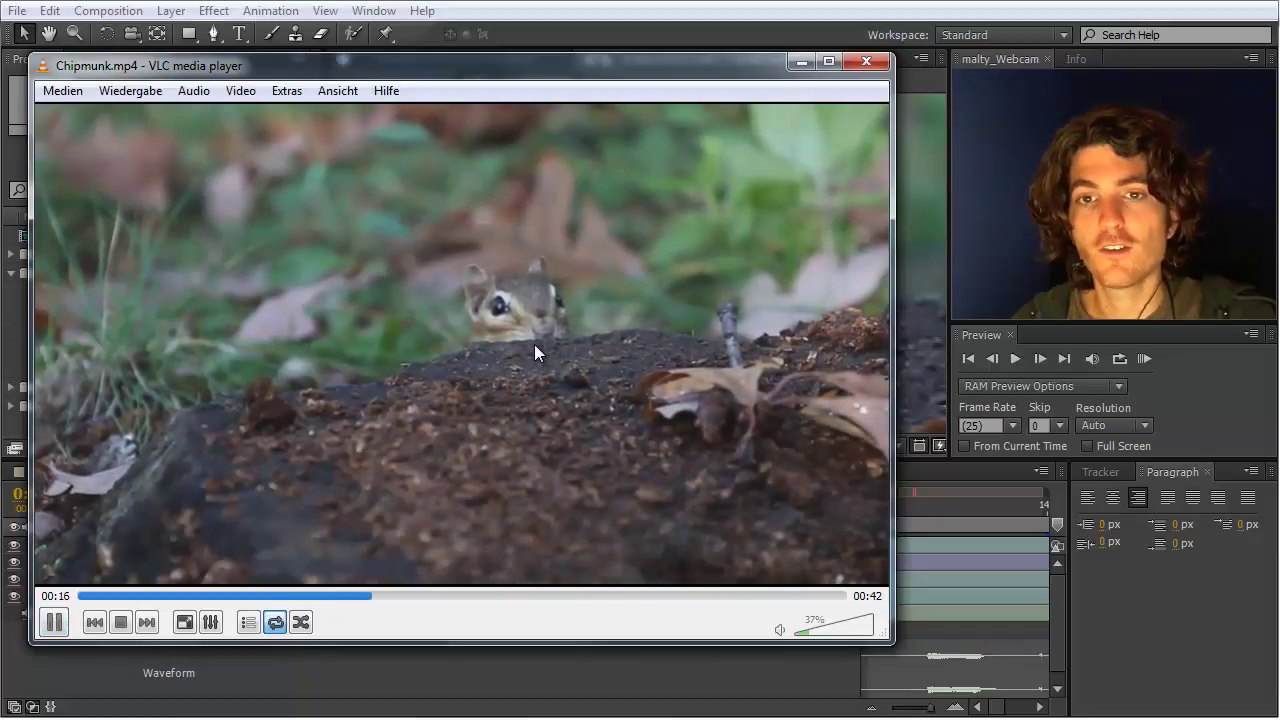
left_click(54, 621)
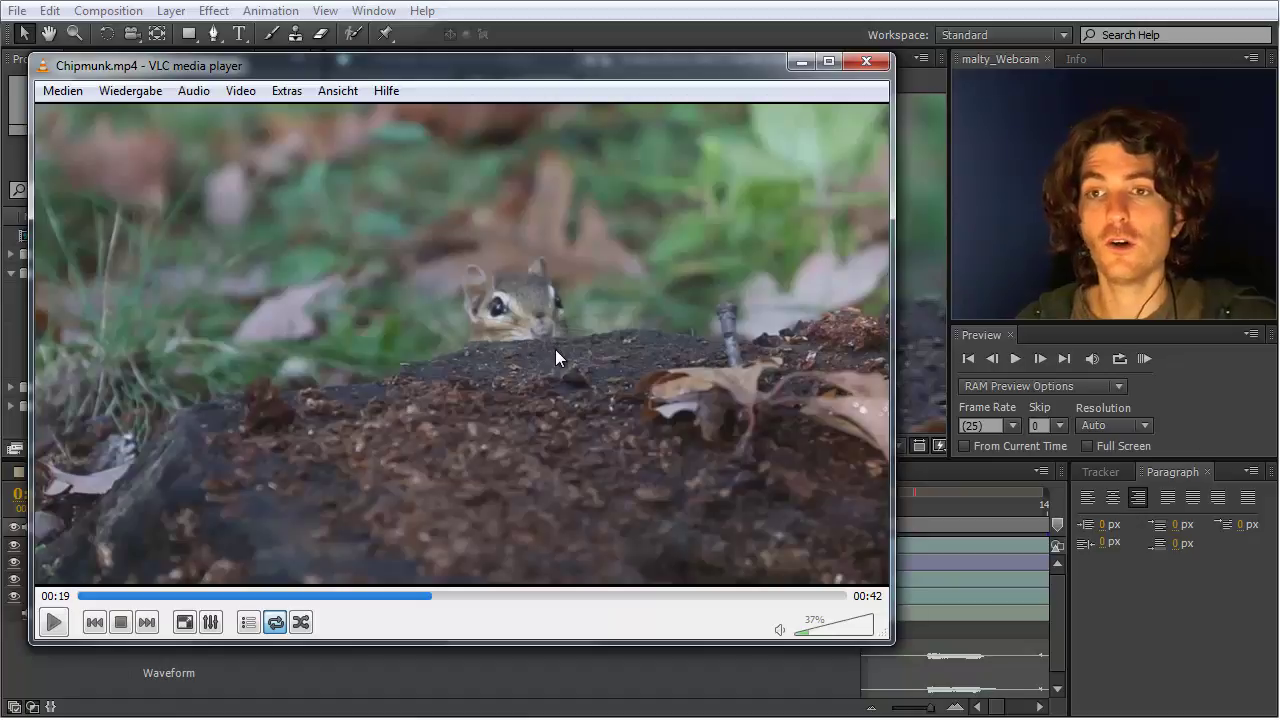
left_click(800, 61)
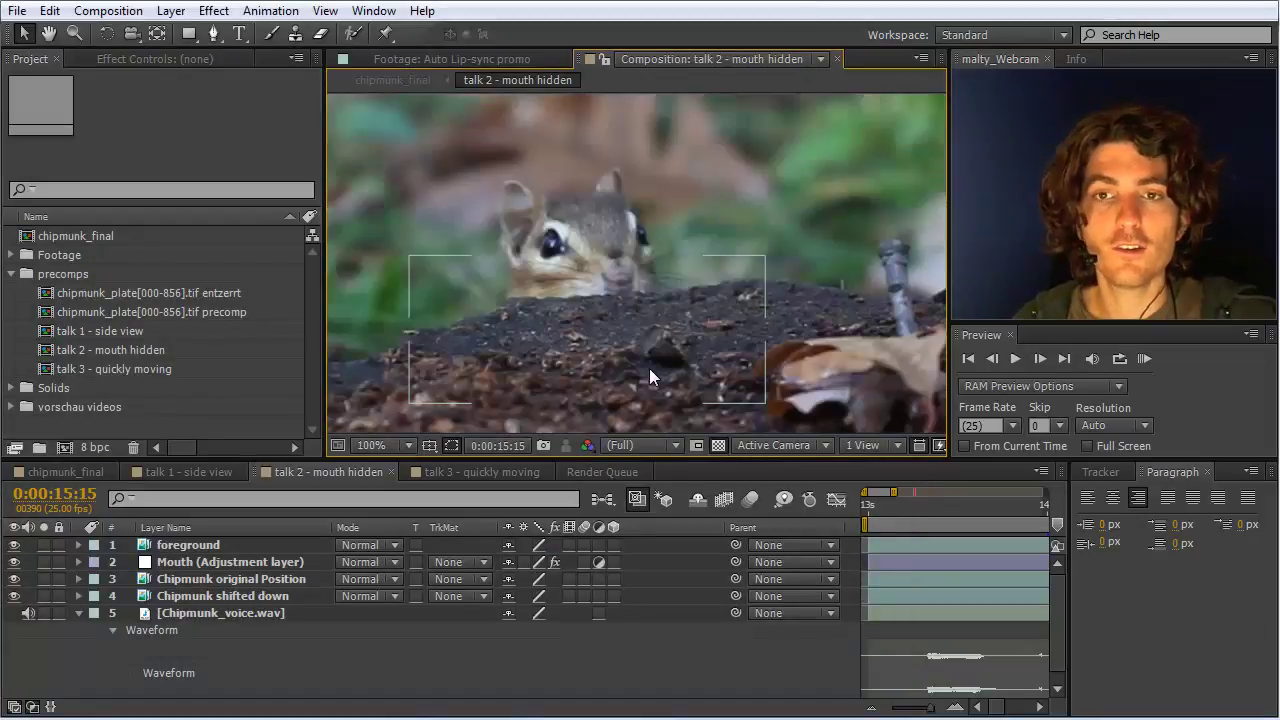
Hide the foreground layer and step to 0:00:15:17, then select Mouth and Chipmunk shifted down.
left_click(191, 546)
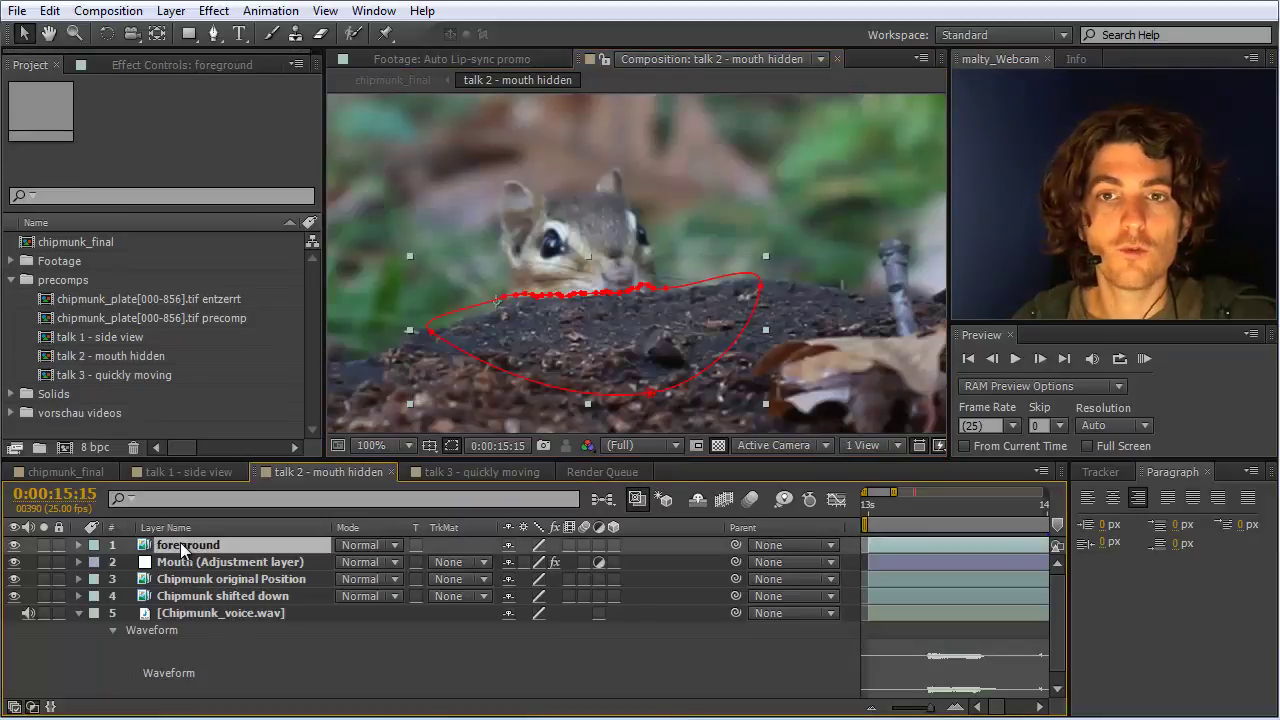
left_click(14, 545)
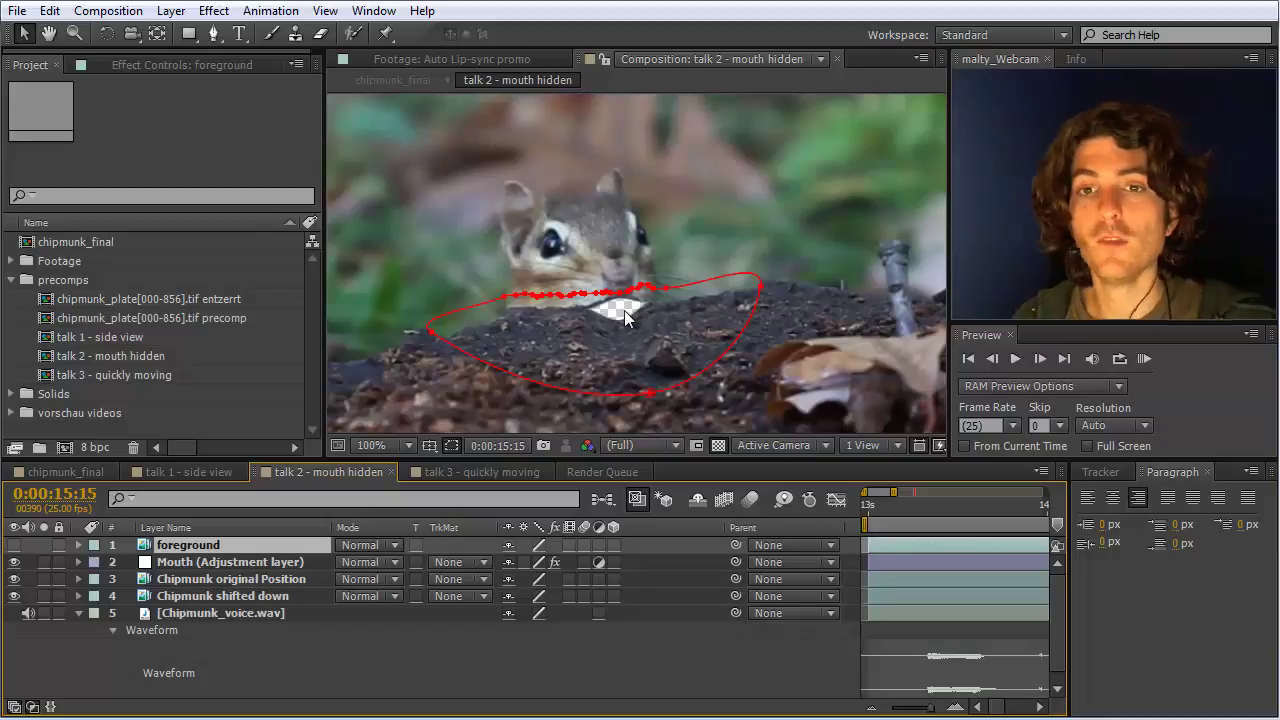
key("Page_Down")
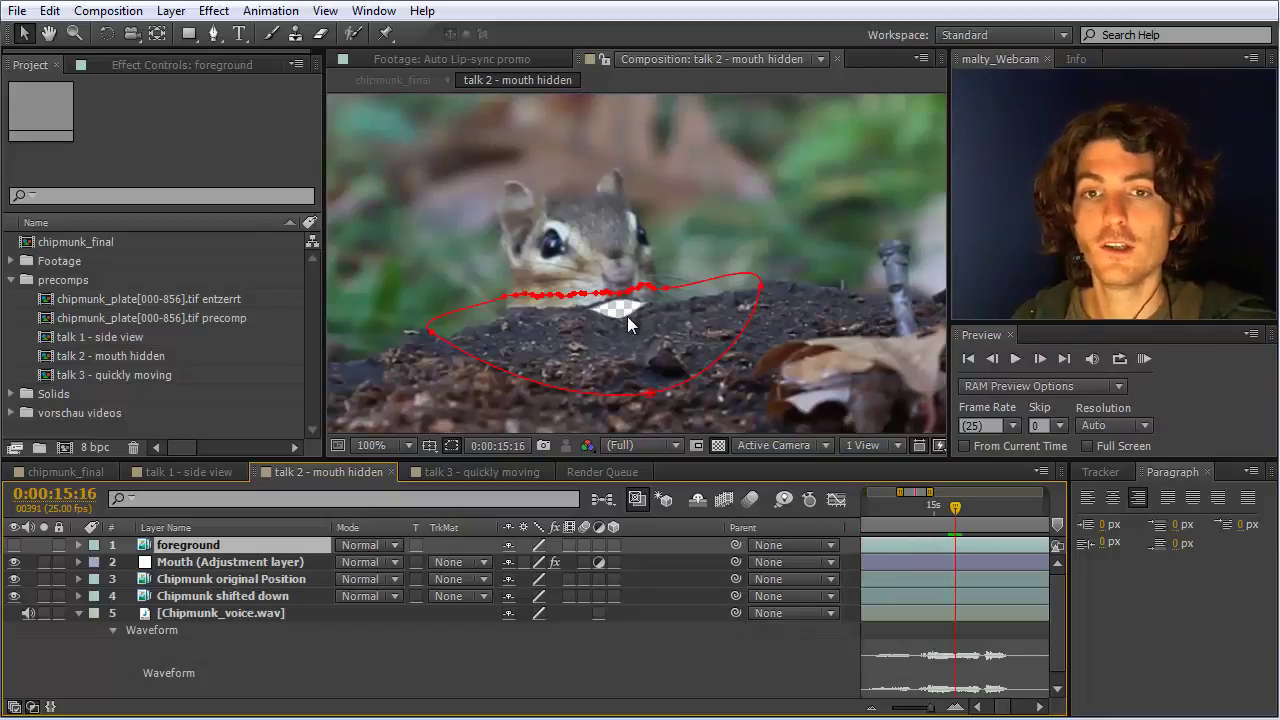
key("Page_Down")
key("Page_Down")
key("Page_Up")
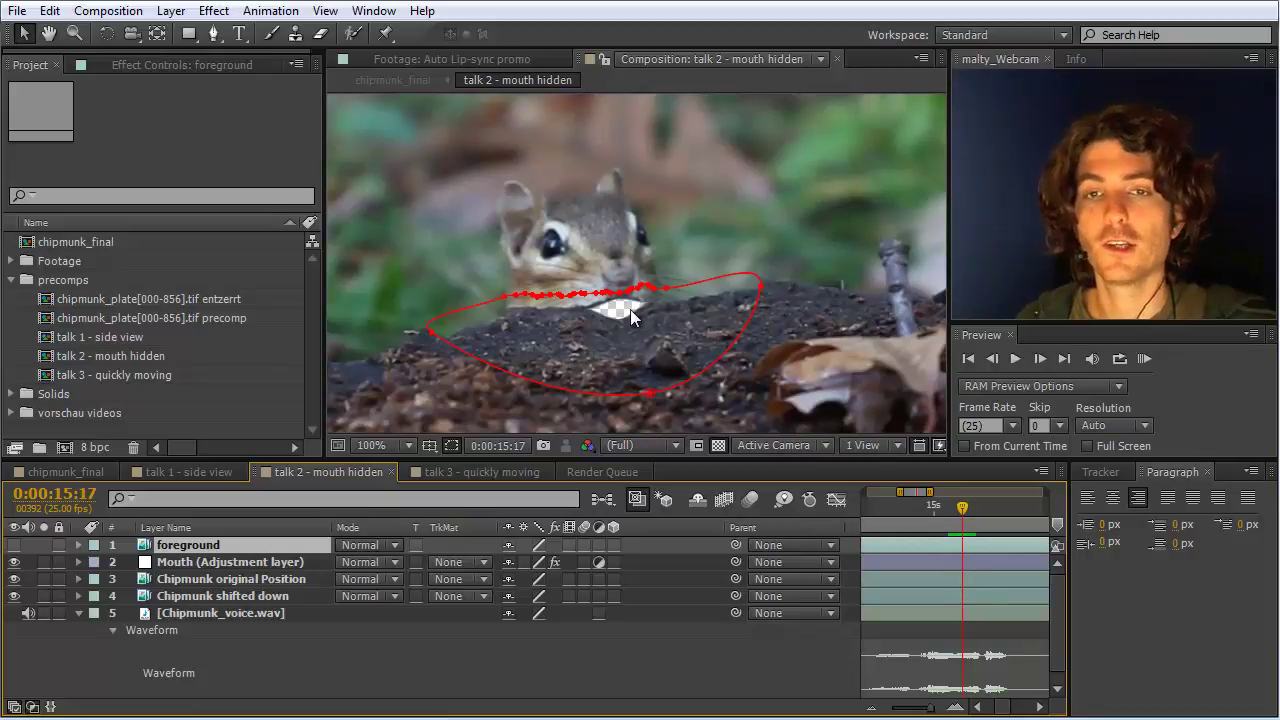
key("ctrl+Down")
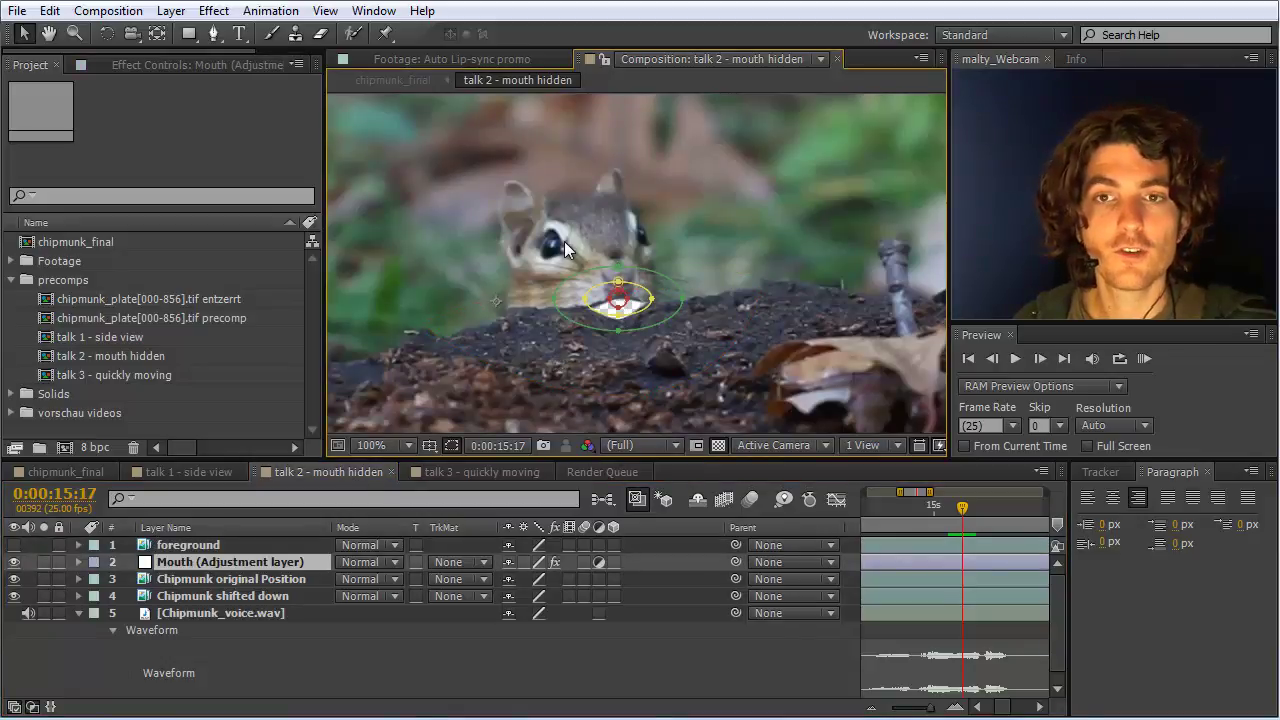
left_click(204, 597)
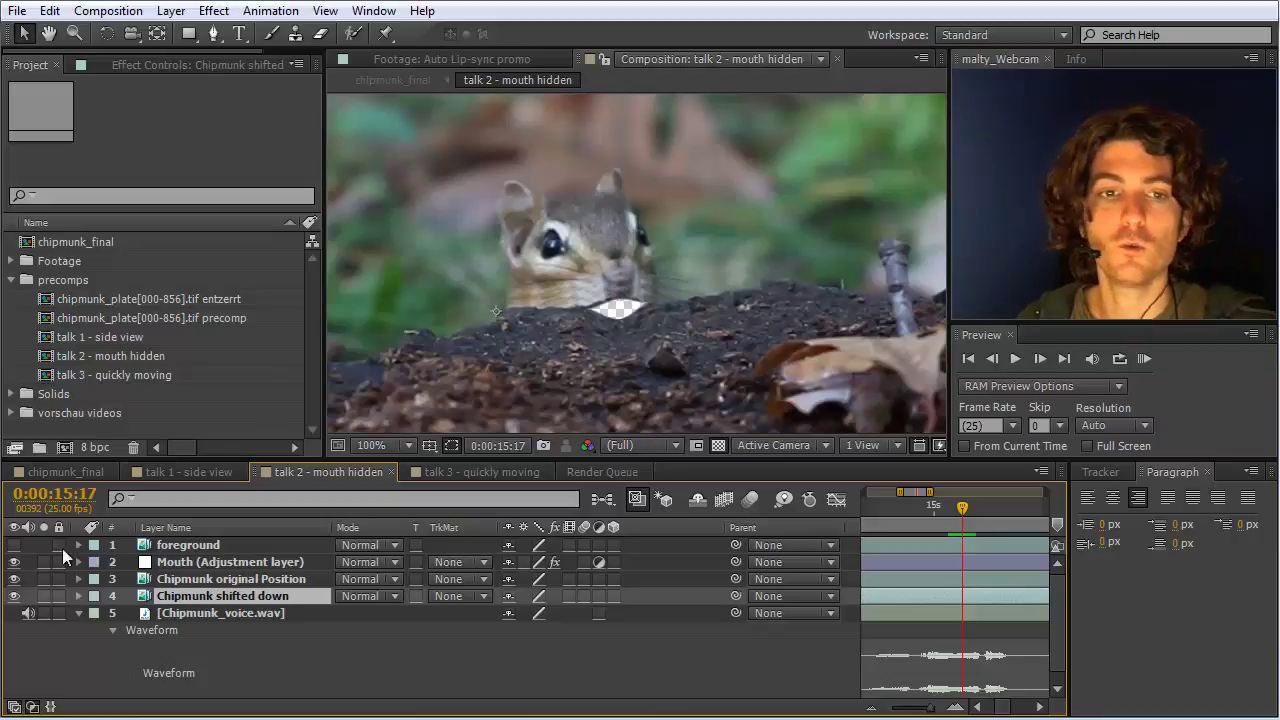
Toggle the foreground layer's visibility to compare, leaving it hidden.
left_click(14, 545)
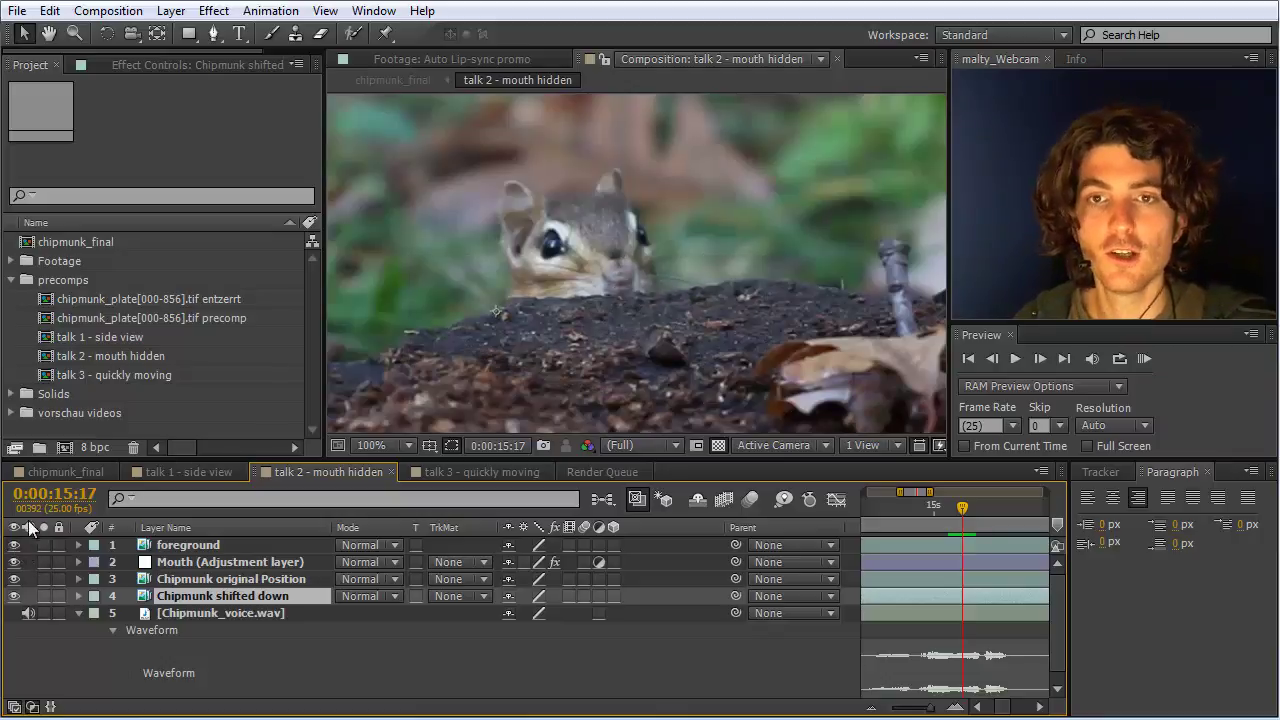
left_click(14, 545)
left_click(14, 545)
left_click(14, 545)
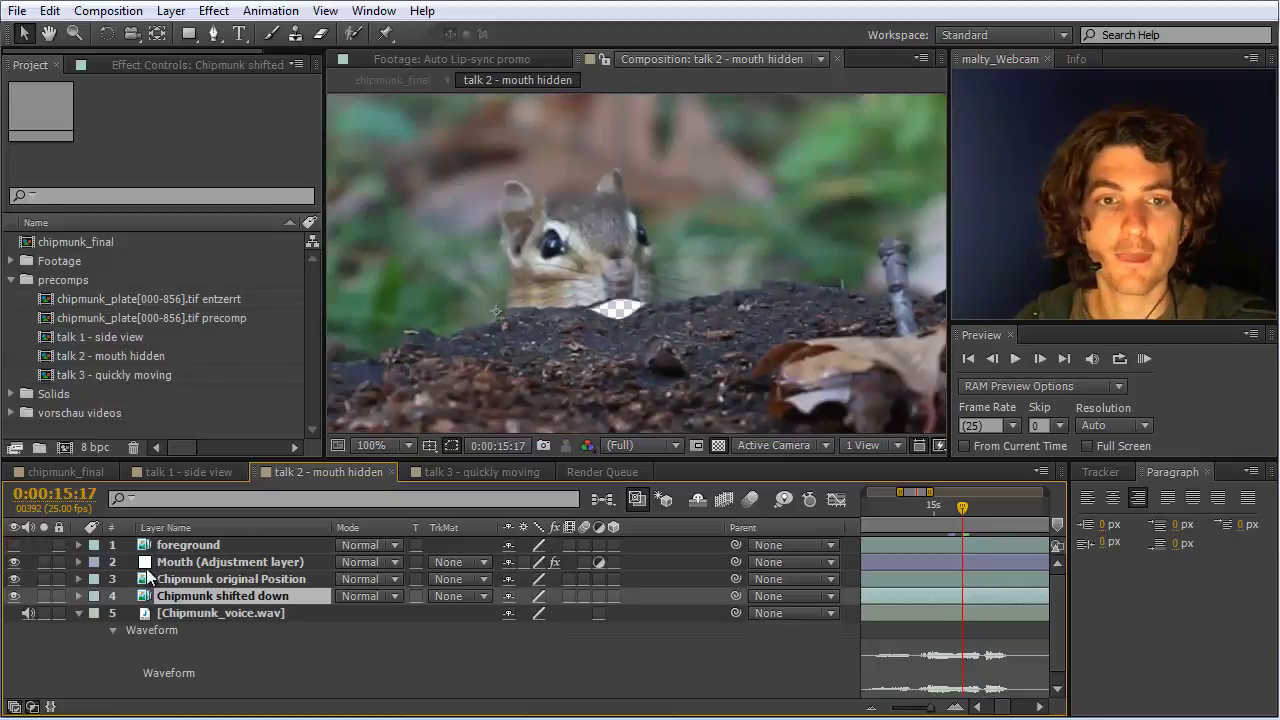
Show the Chipmunk original Position mask and solo it with Chipmunk shifted down.
left_click(190, 580)
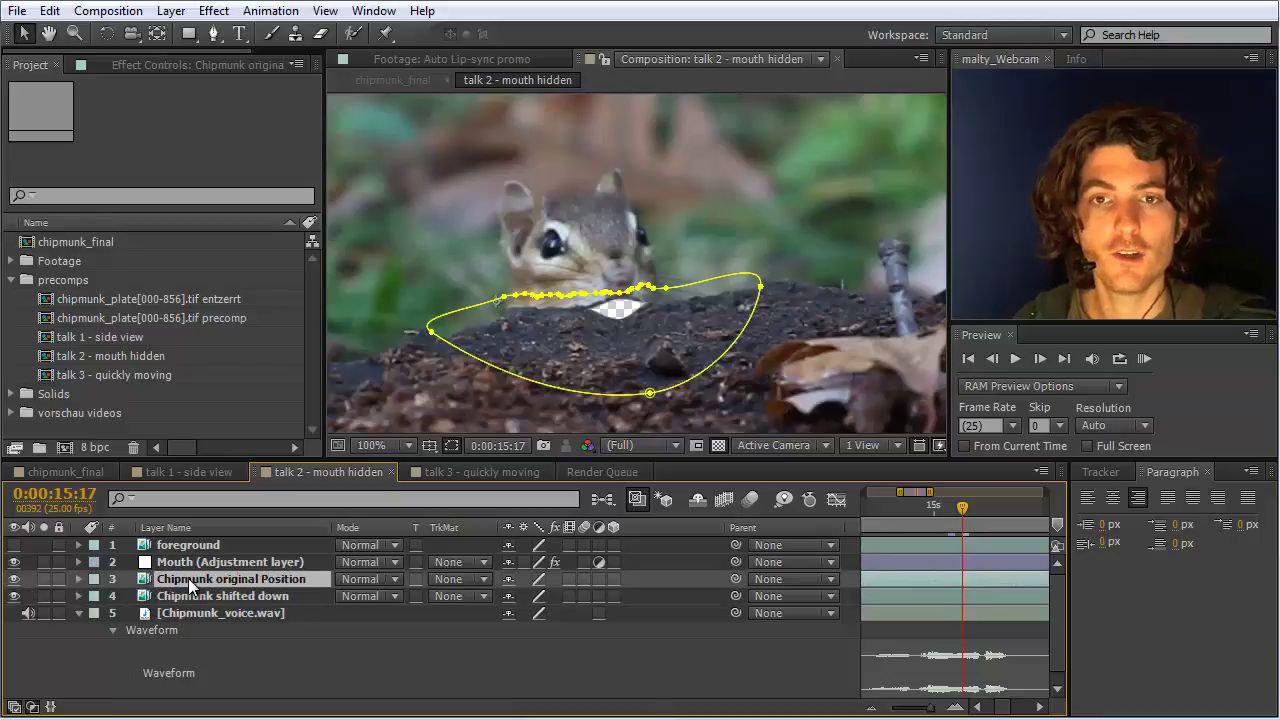
left_click(43, 578)
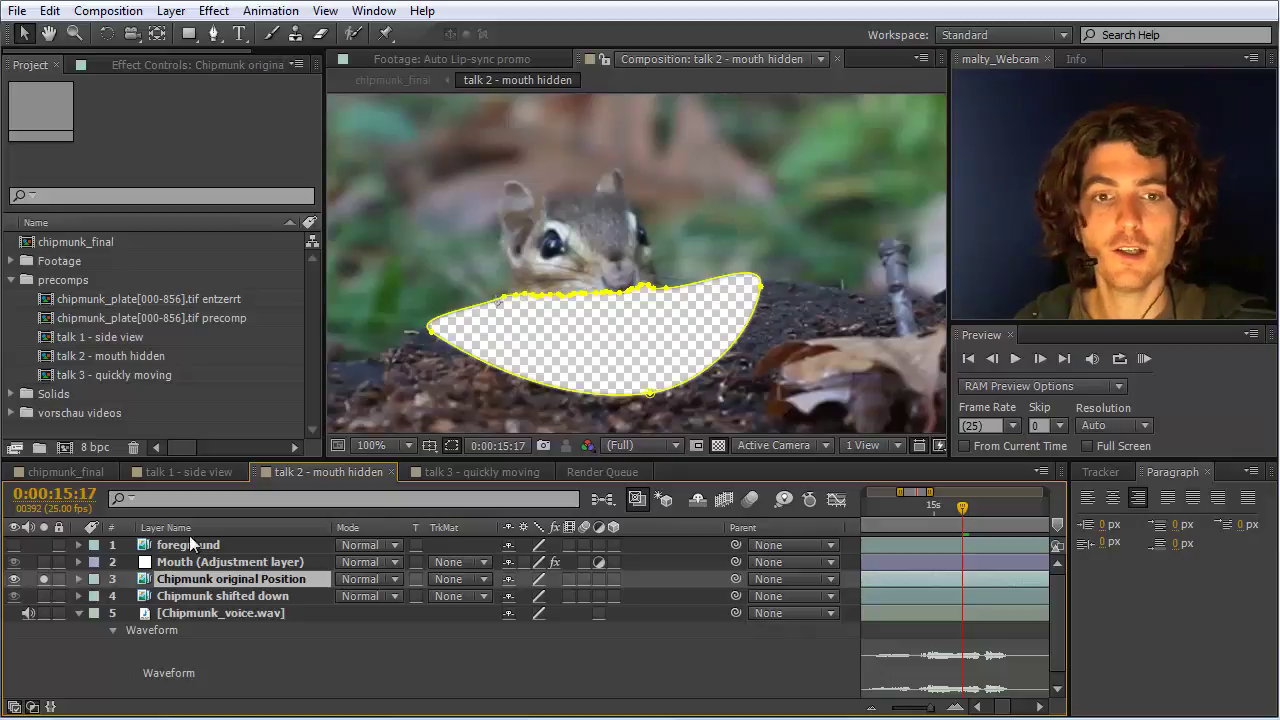
left_click(43, 596)
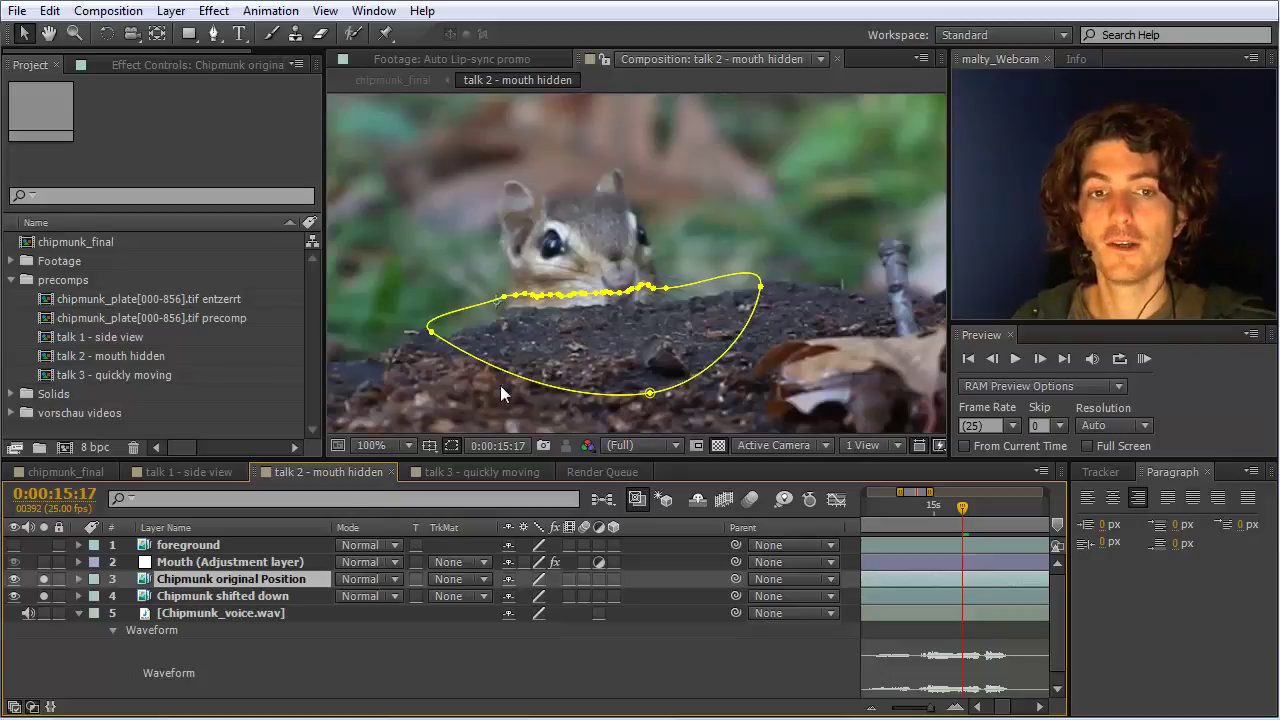
Switch between the Mouth and two chipmunk layers to compare them, then select both chipmunk layers.
left_click(236, 563)
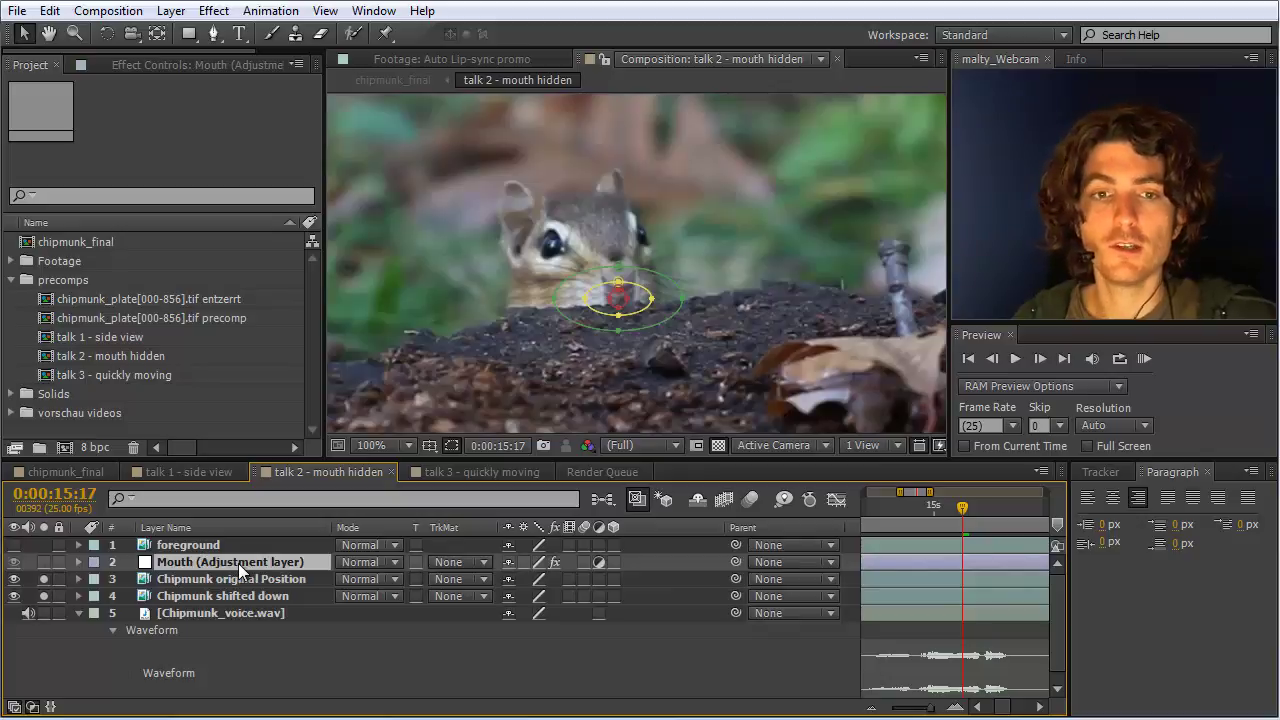
left_click(211, 580)
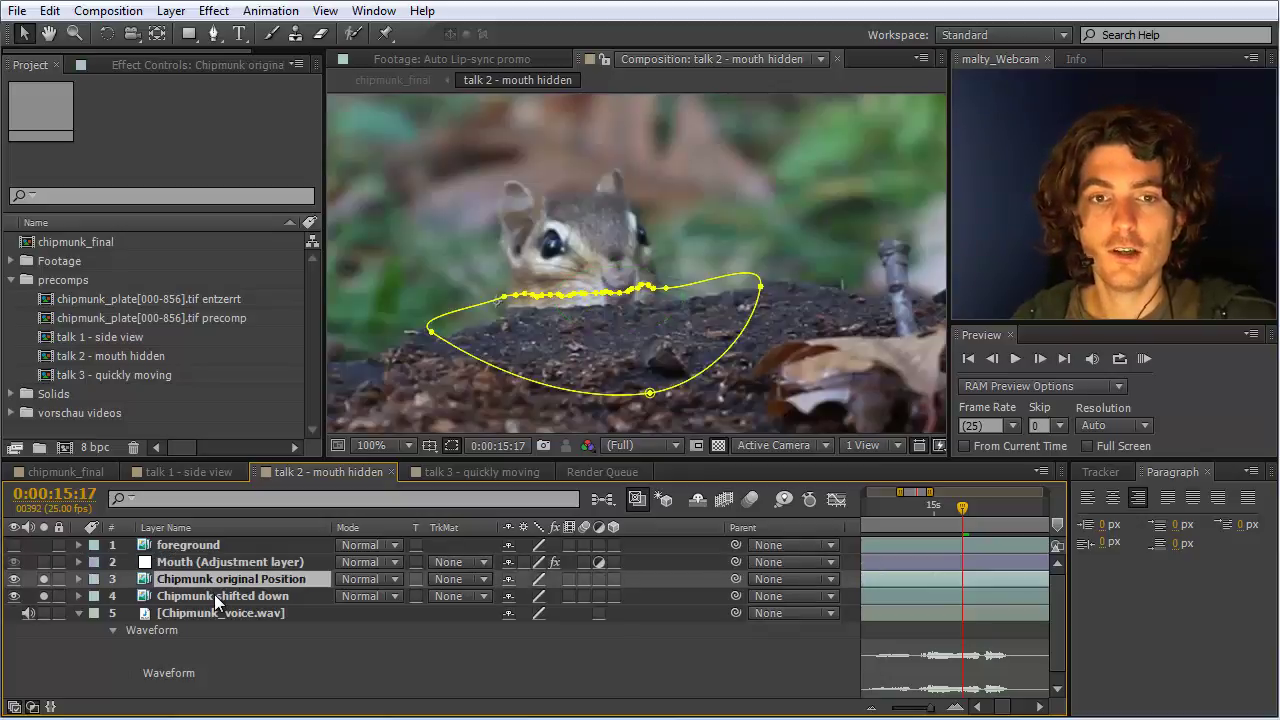
left_click(214, 594)
left_click(216, 577)
left_click(216, 591)
left_click(217, 577)
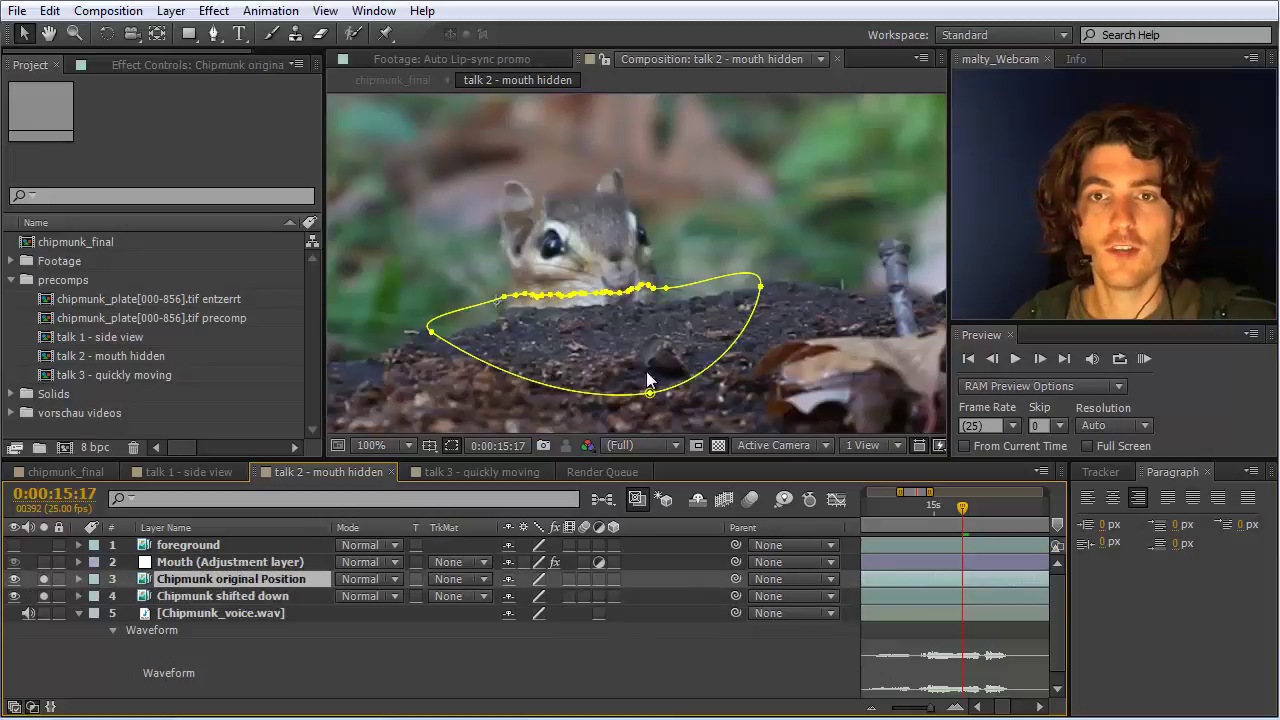
left_click(239, 597, "shift")
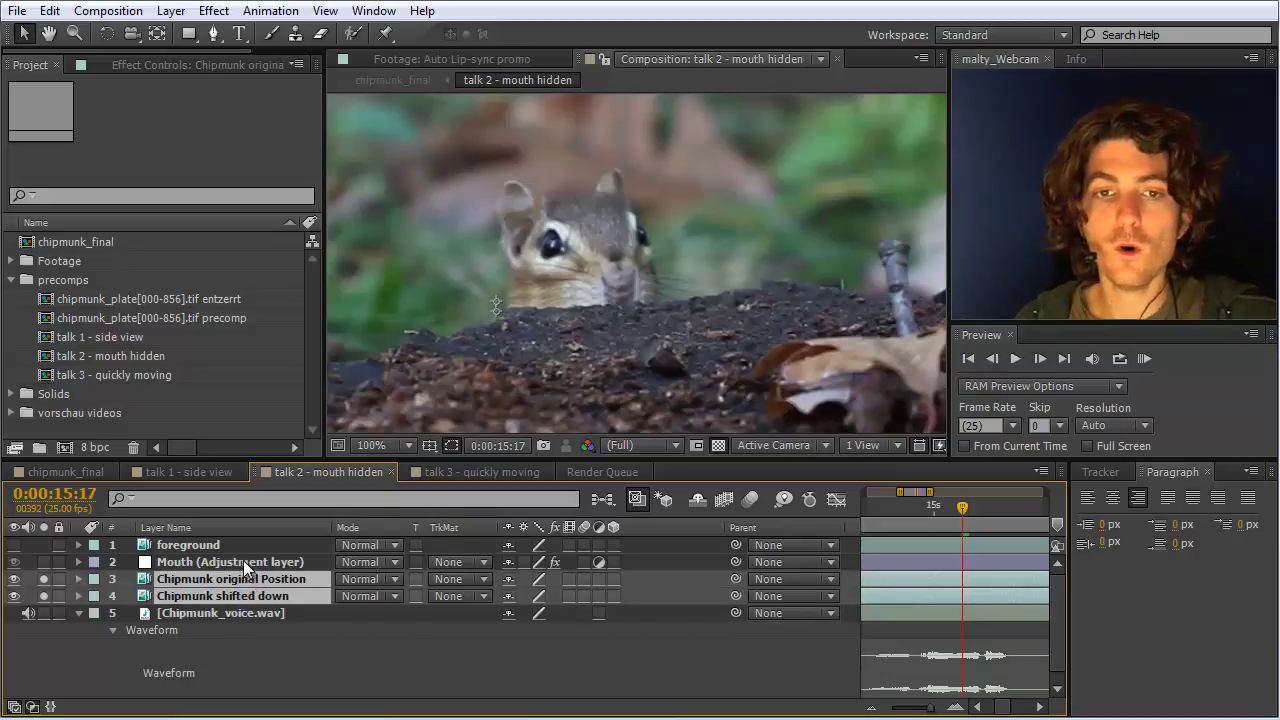
Select the Mouth adjustment layer and step frames to inspect its ellipse mask.
left_click(246, 563)
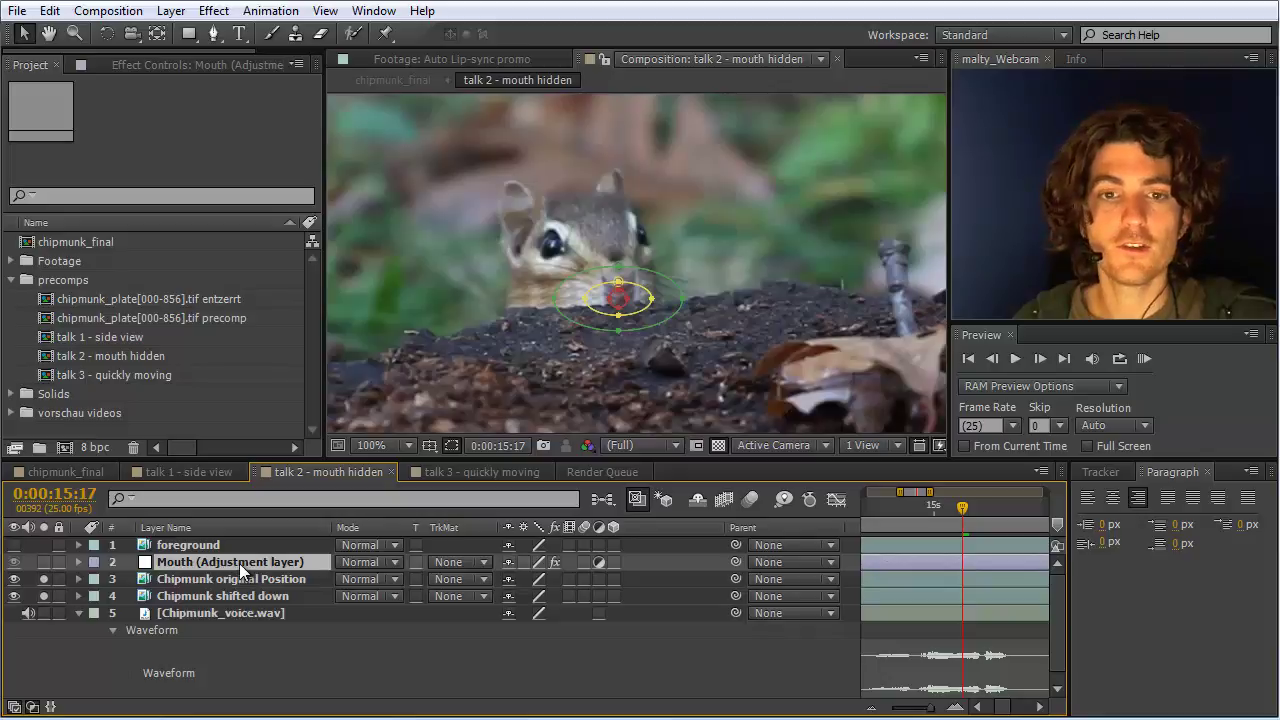
key("Page_Down")
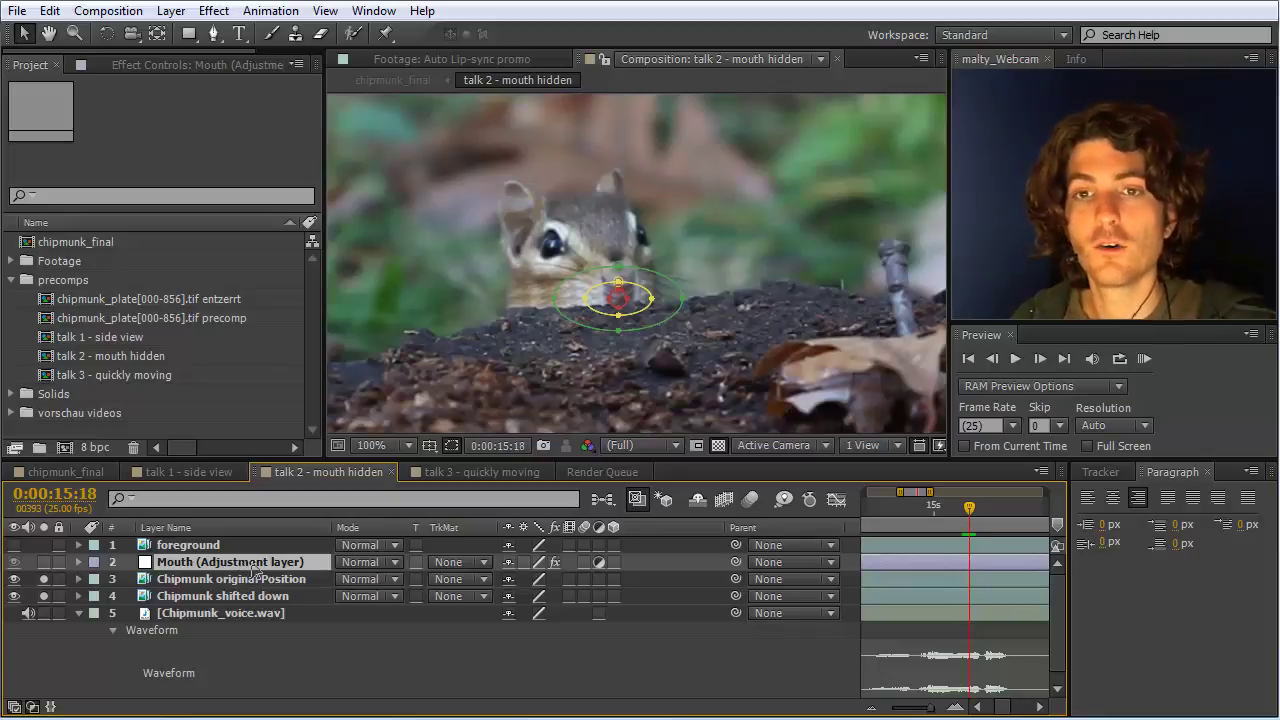
key("Page_Up")
key("Page_Up")
key("Page_Up")
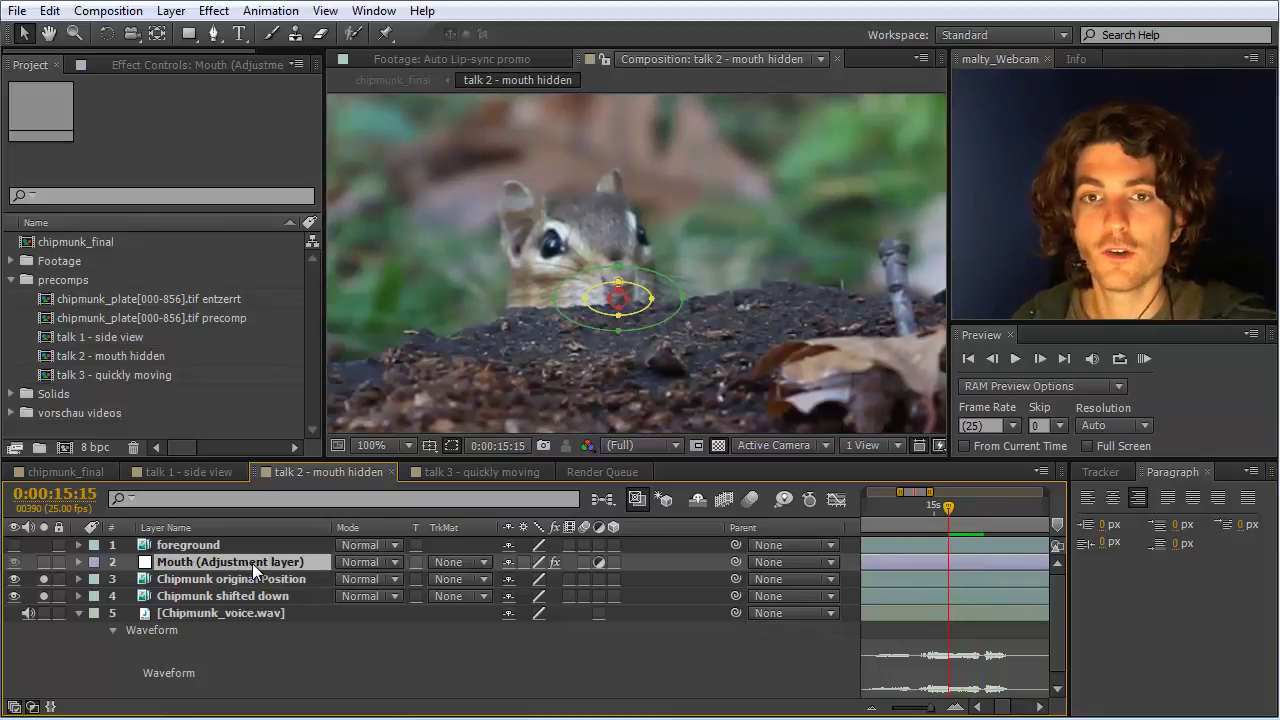
key("Page_Up")
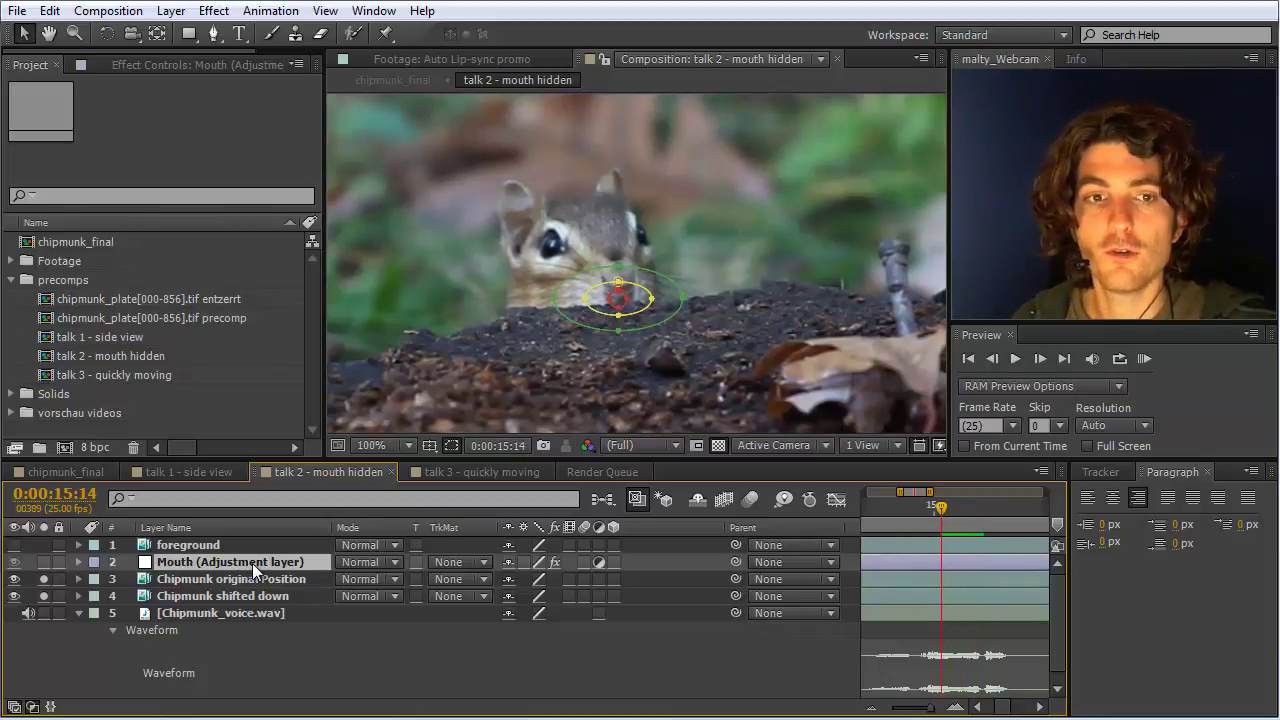
Solo the Mouth and foreground layers, with the foreground visible, to preview the full composite.
left_click(44, 562)
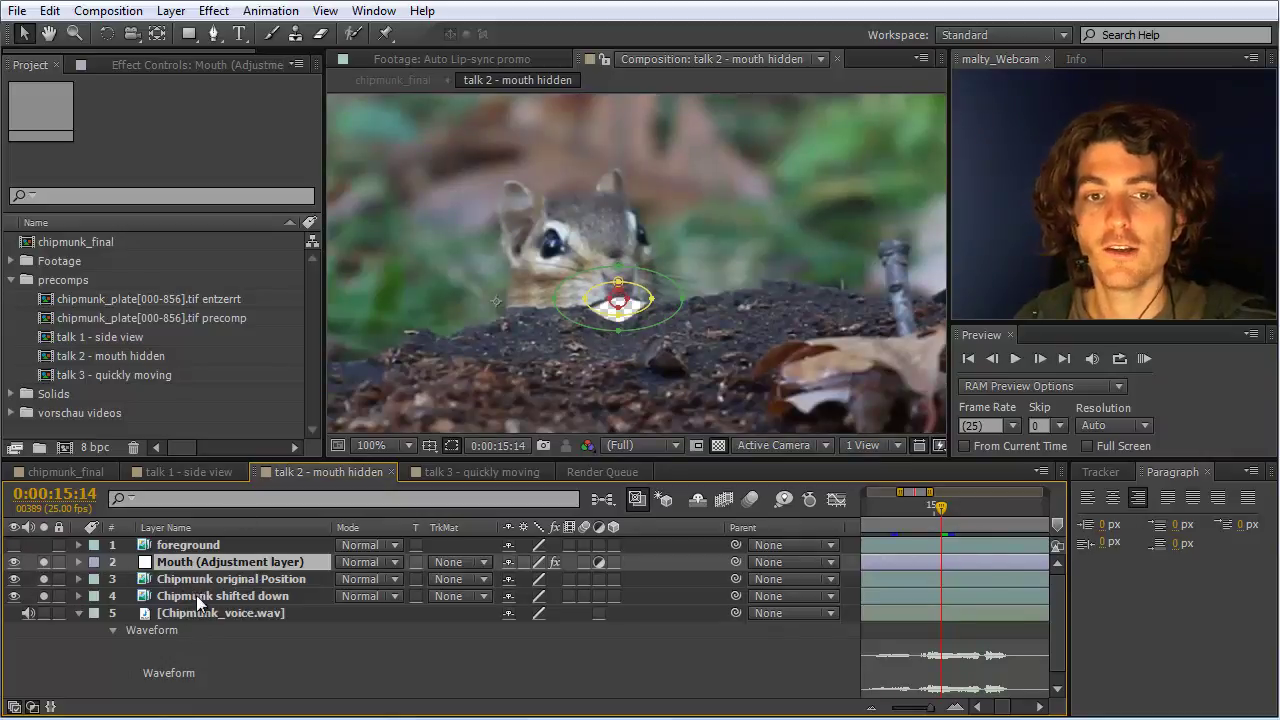
left_click(194, 541)
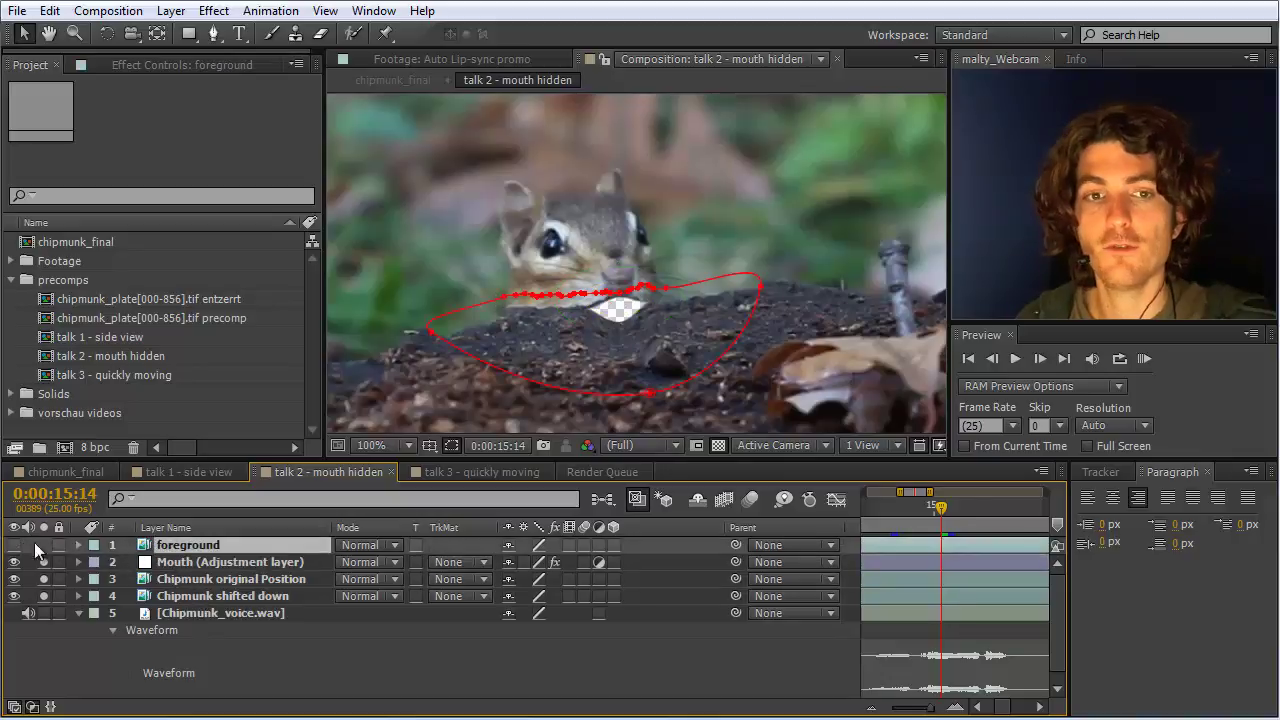
left_click(14, 545)
left_click(43, 545)
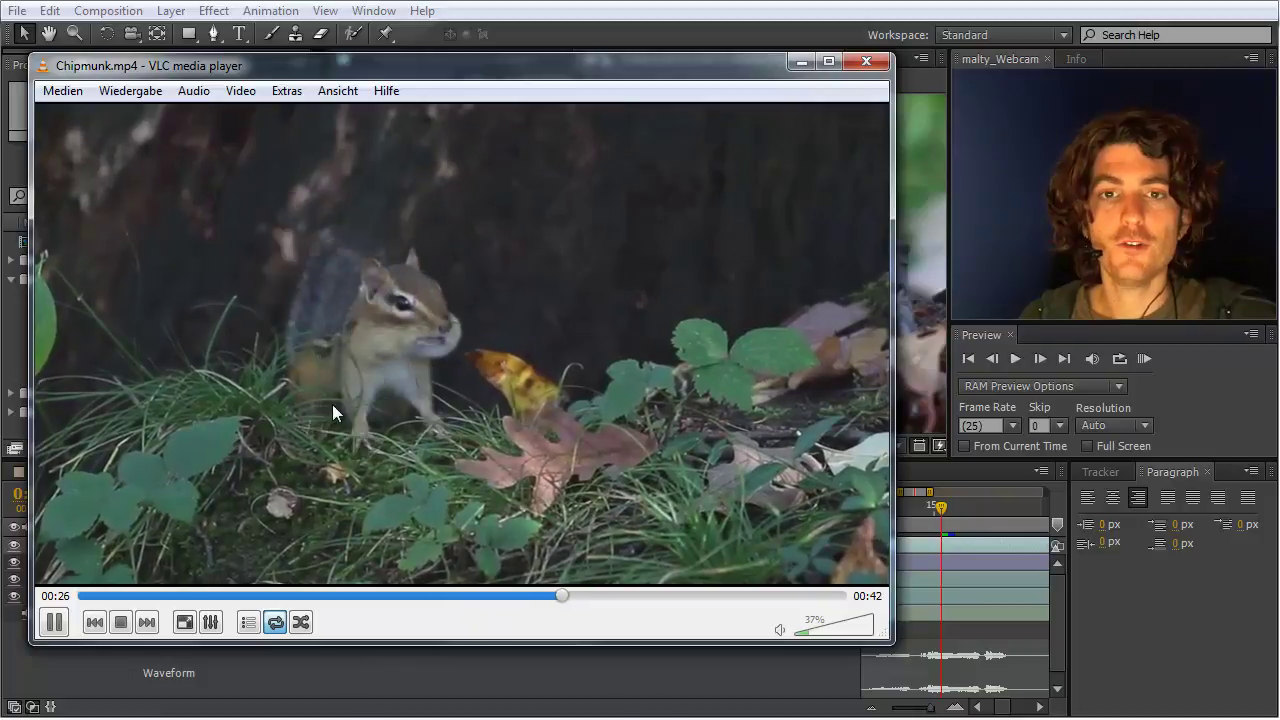
Pause Chipmunk.mp4 and rewind to about 00:27 to replay the fast movement.
left_click(53, 622)
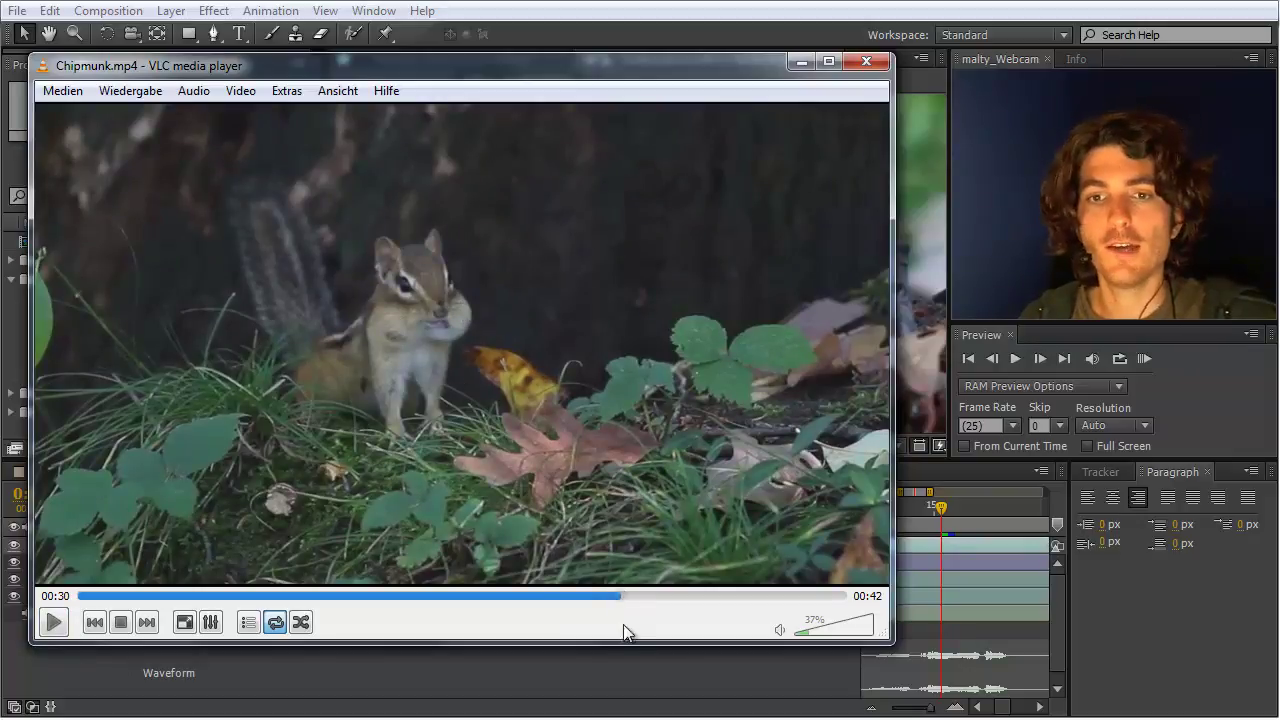
mouse_move(618, 596)
left_mouse_down()
mouse_move(534, 600)
mouse_move(624, 600)
left_mouse_up()
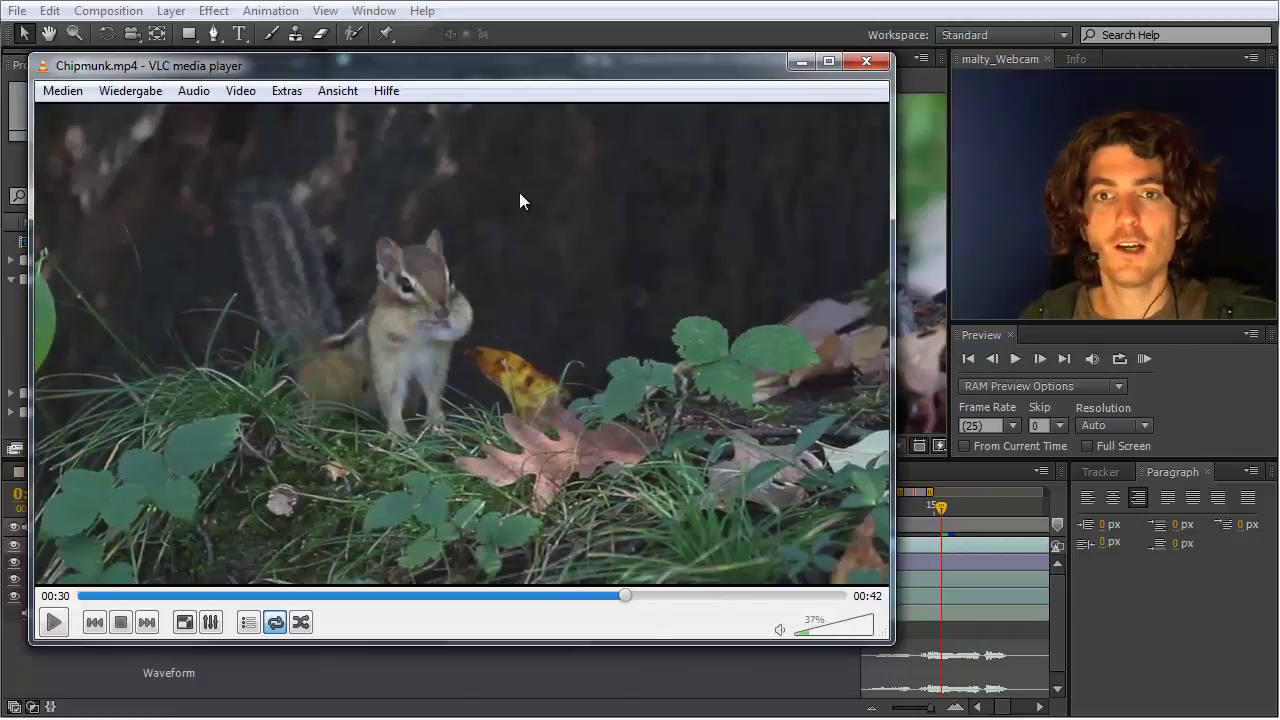
Open talk 3 - quickly moving and widen the timeline to show 21 s through 31 s.
key("alt+Tab")
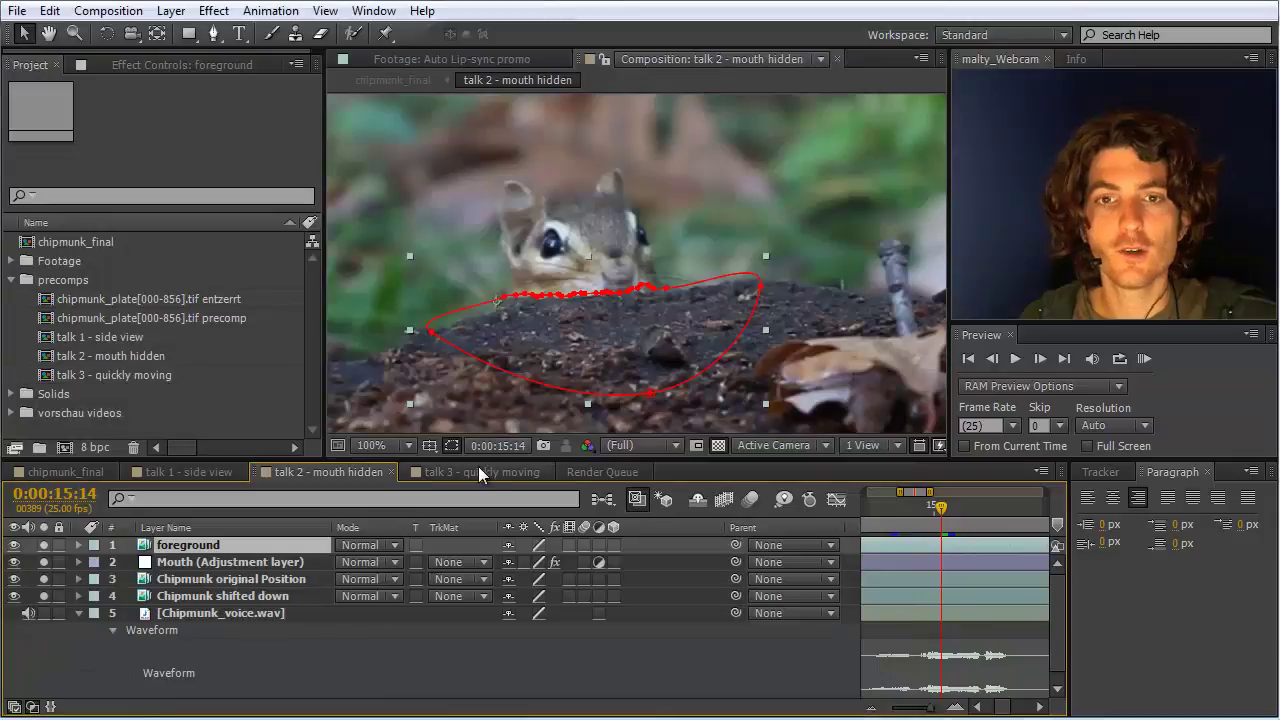
left_click(479, 468)
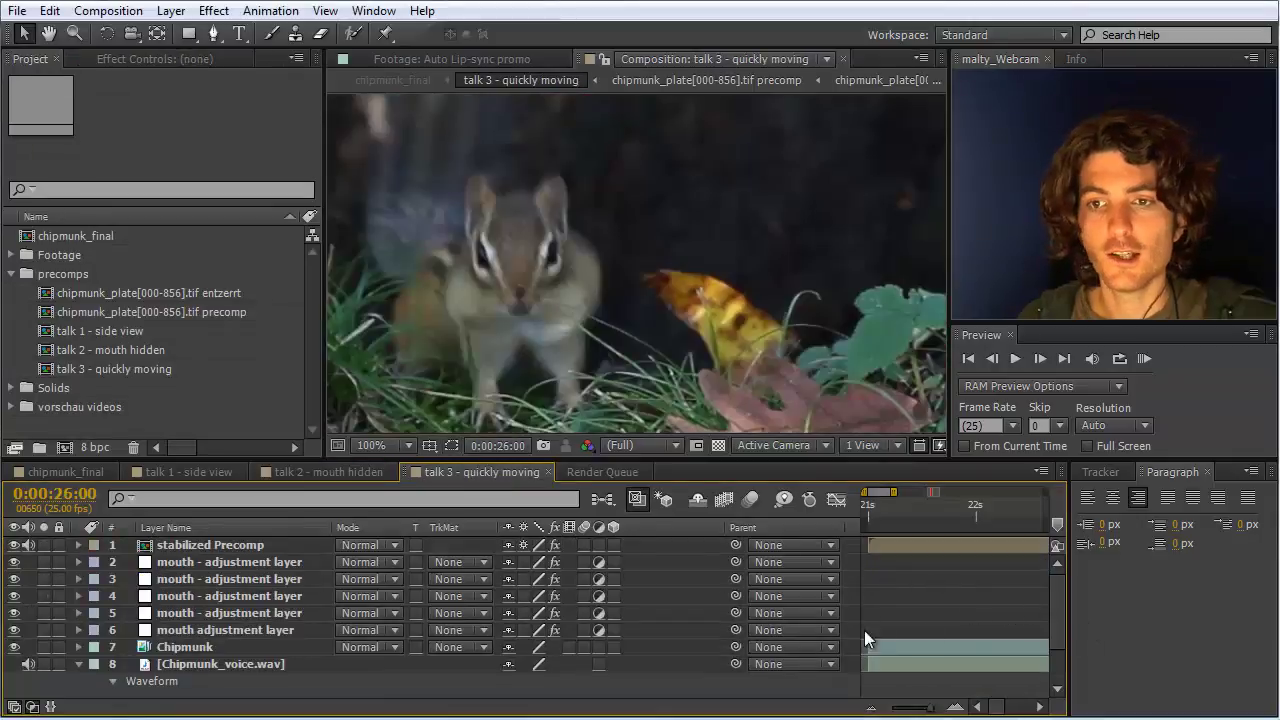
left_click_drag(930, 708, 890, 712)
Select the Chipmunk layer and scrub the playhead between 22 and 24 s, ending at 0:00:23:10.
left_click(168, 646)
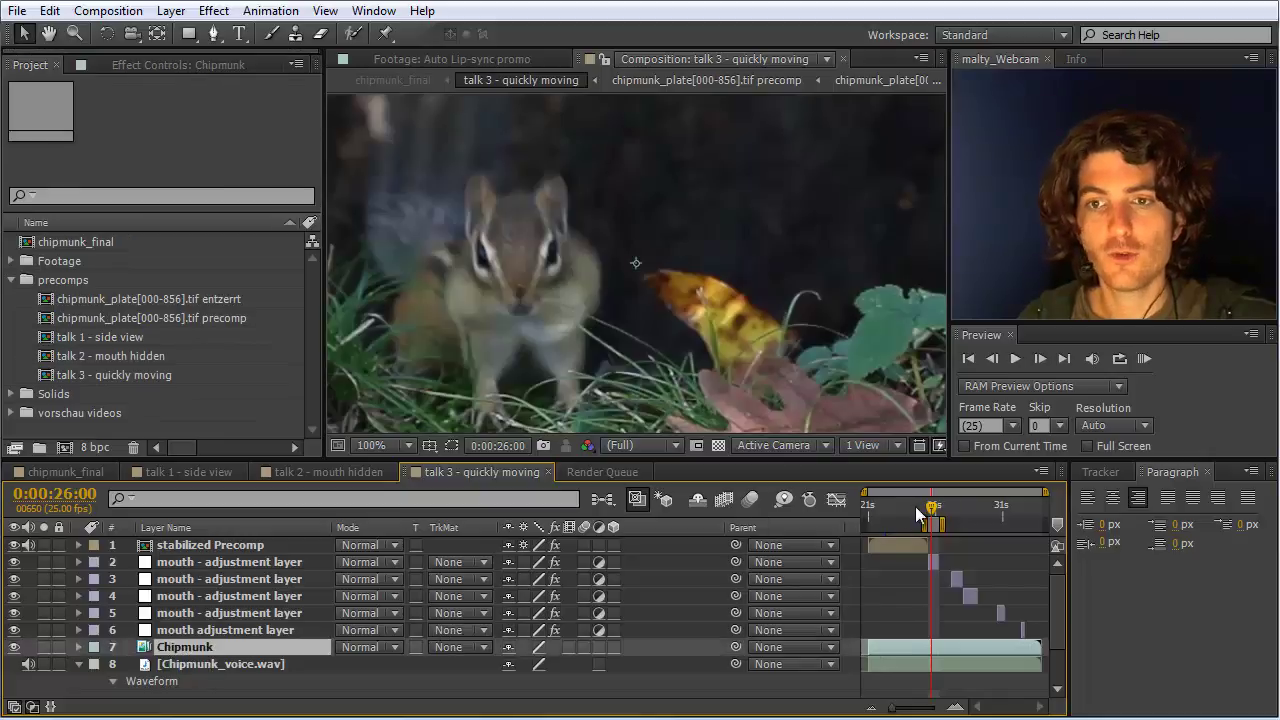
key("j")
left_click(908, 511)
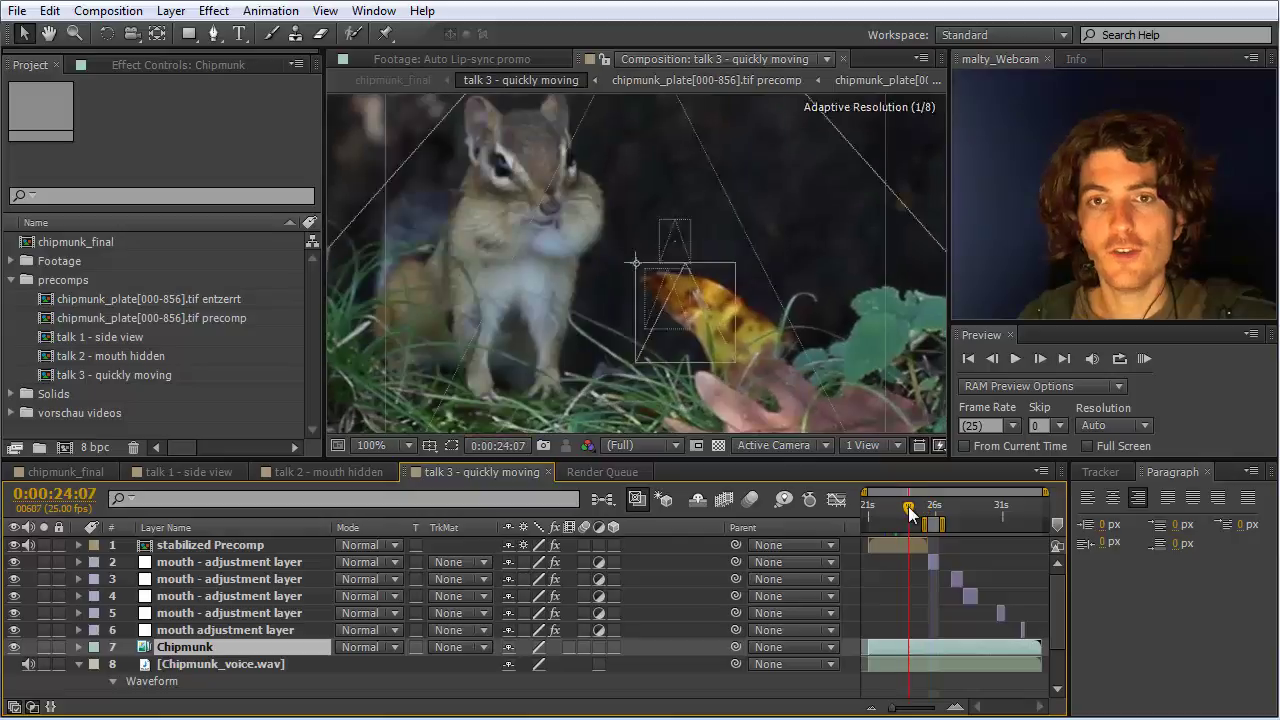
left_click_drag(910, 514, 890, 512)
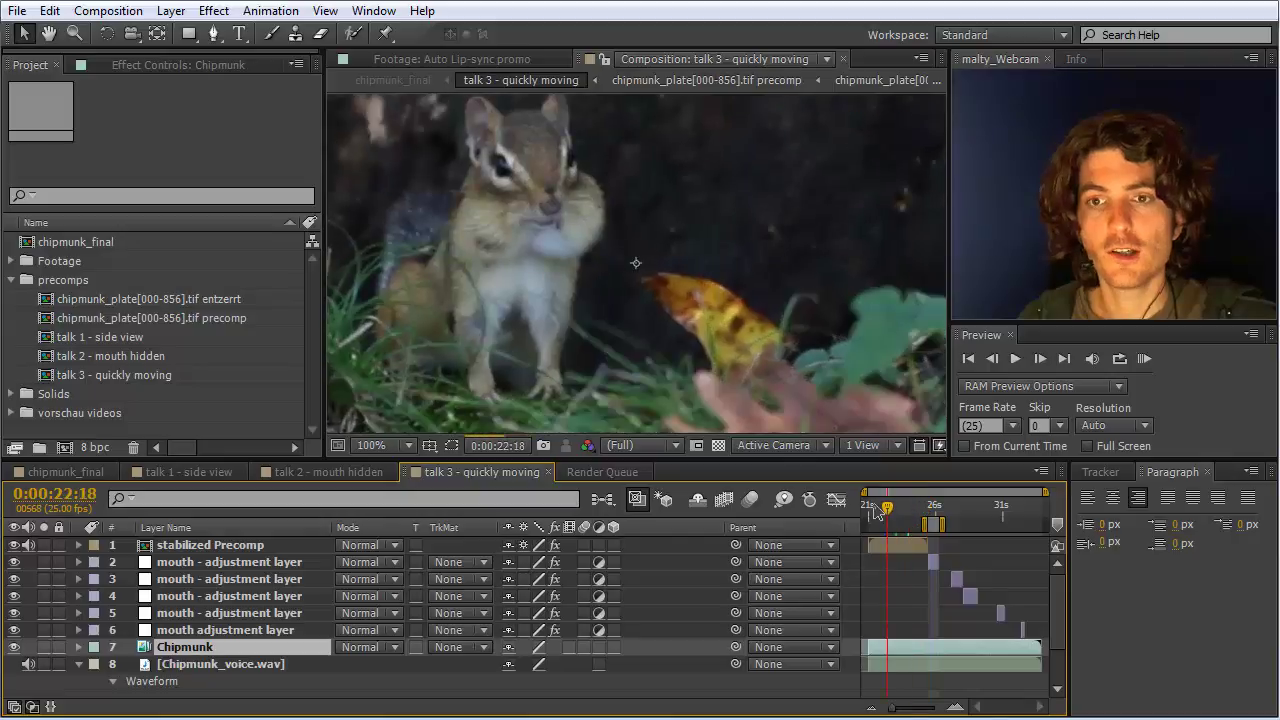
left_click(875, 510)
mouse_move(898, 512)
left_mouse_down()
mouse_move(881, 506)
mouse_move(896, 511)
left_mouse_up()
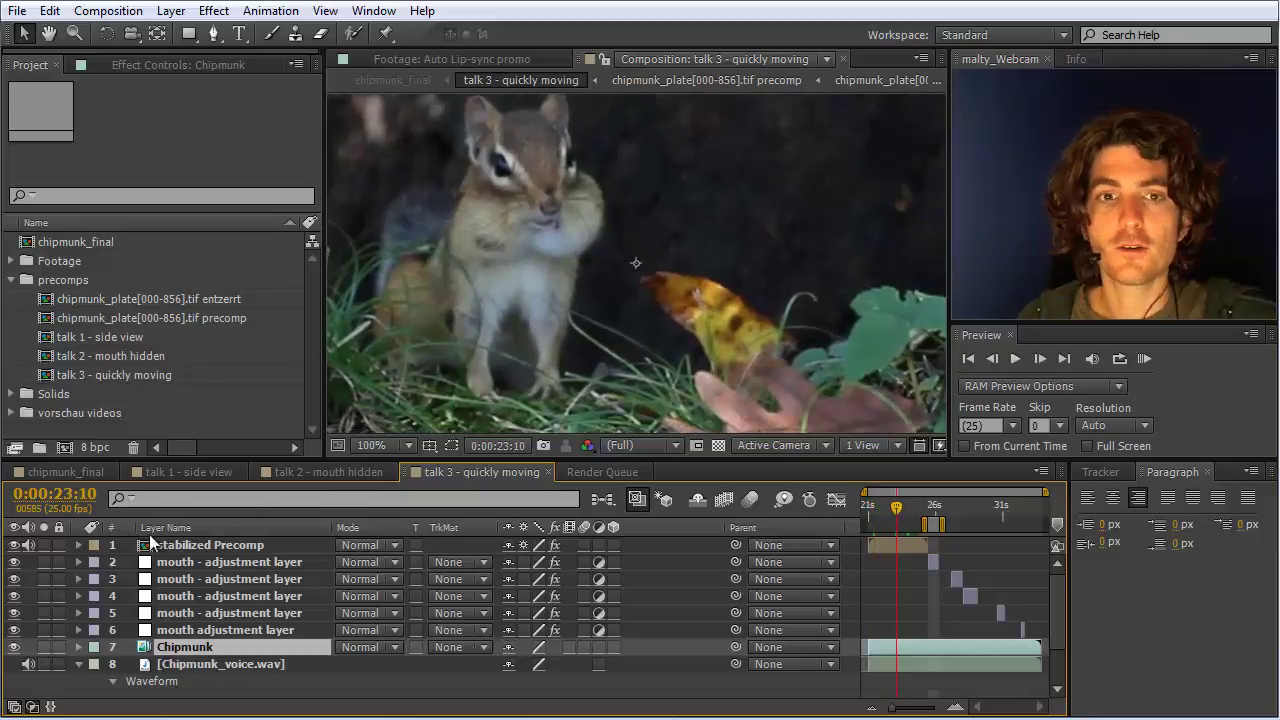
Select stabilized Precomp and step frame by frame to the blurred head turn at 0:00:26:09.
left_click(212, 546)
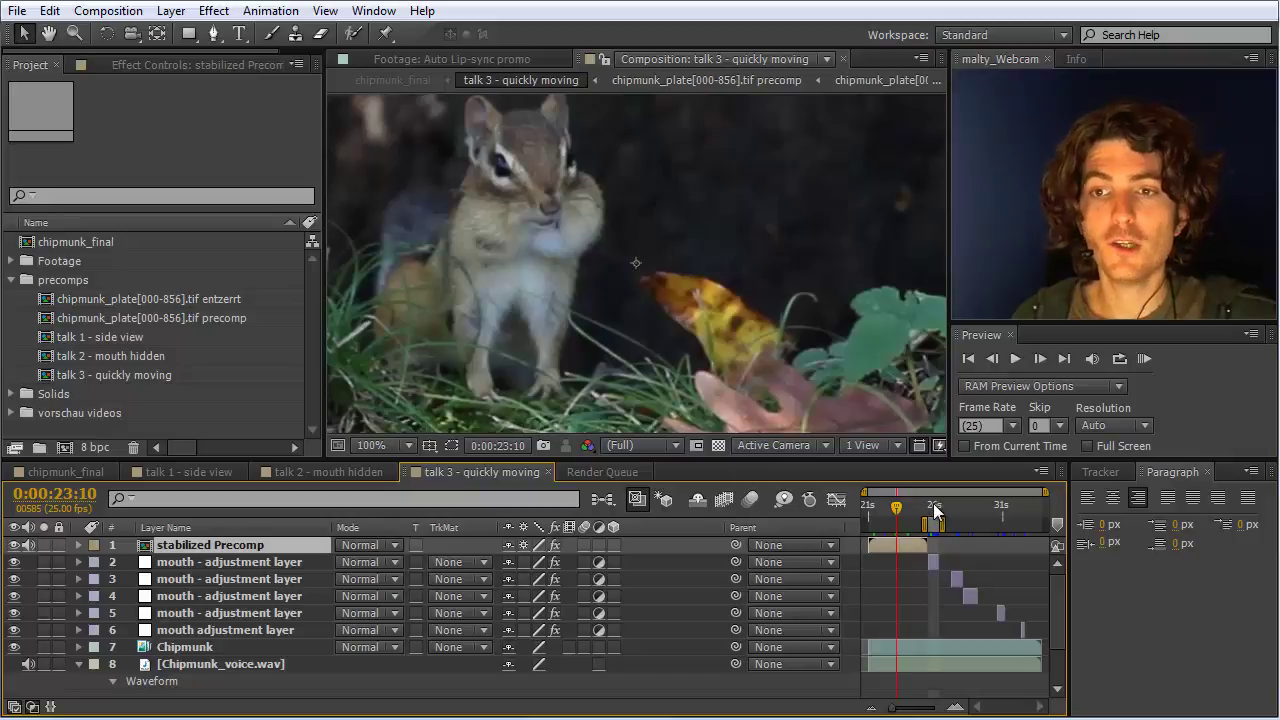
left_click(933, 502)
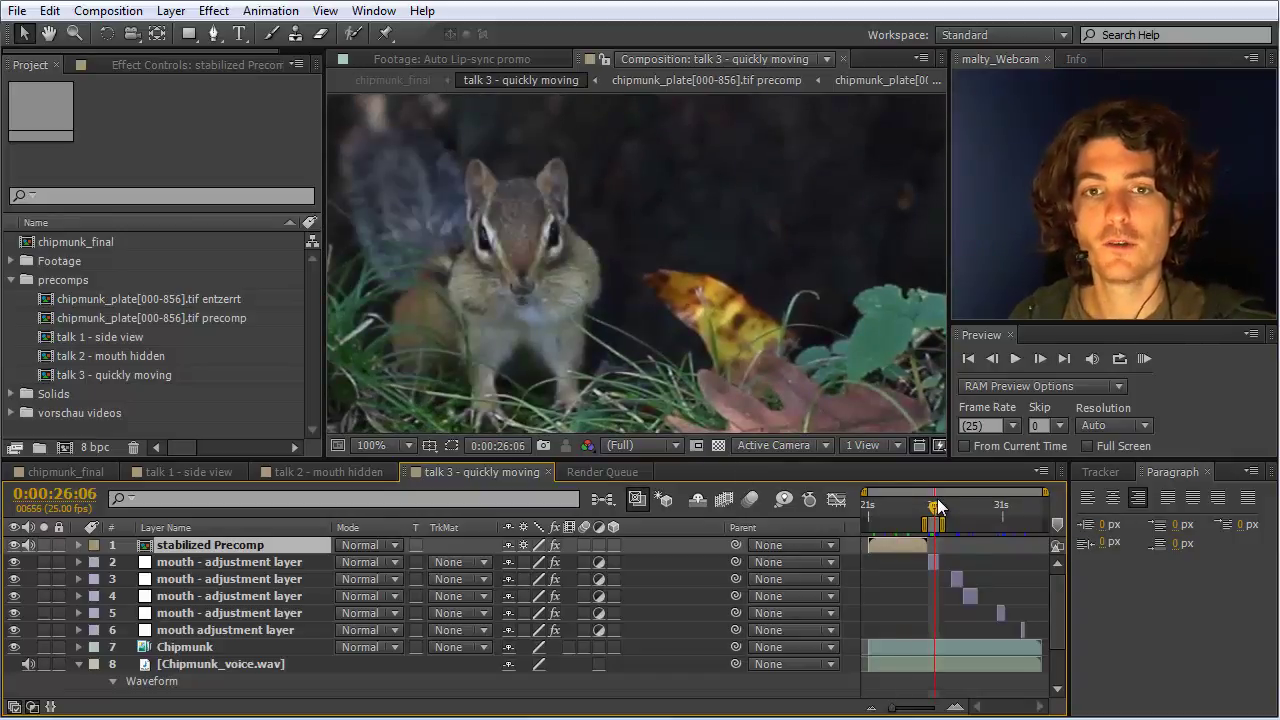
left_click(937, 499)
key("Page_Down")
key("Page_Down")
key("Page_Down")
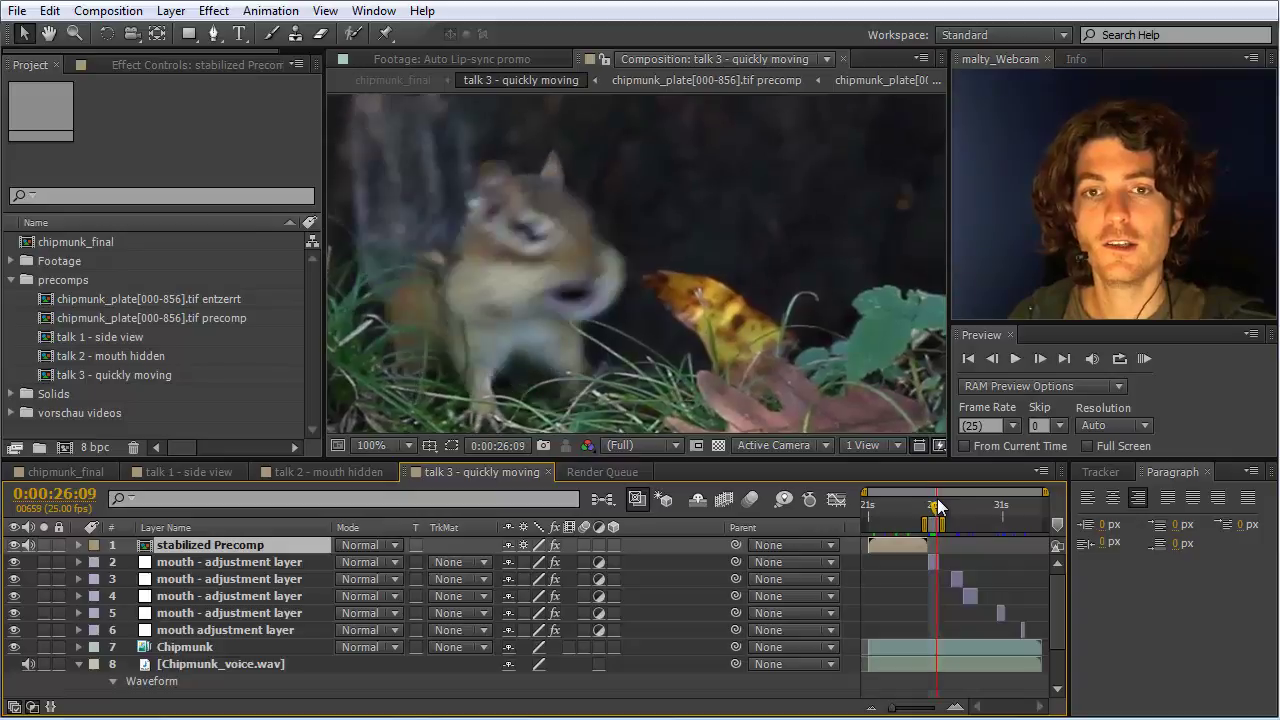
key("Page_Down")
key("Page_Down")
key("Page_Down")
key("Page_Down")
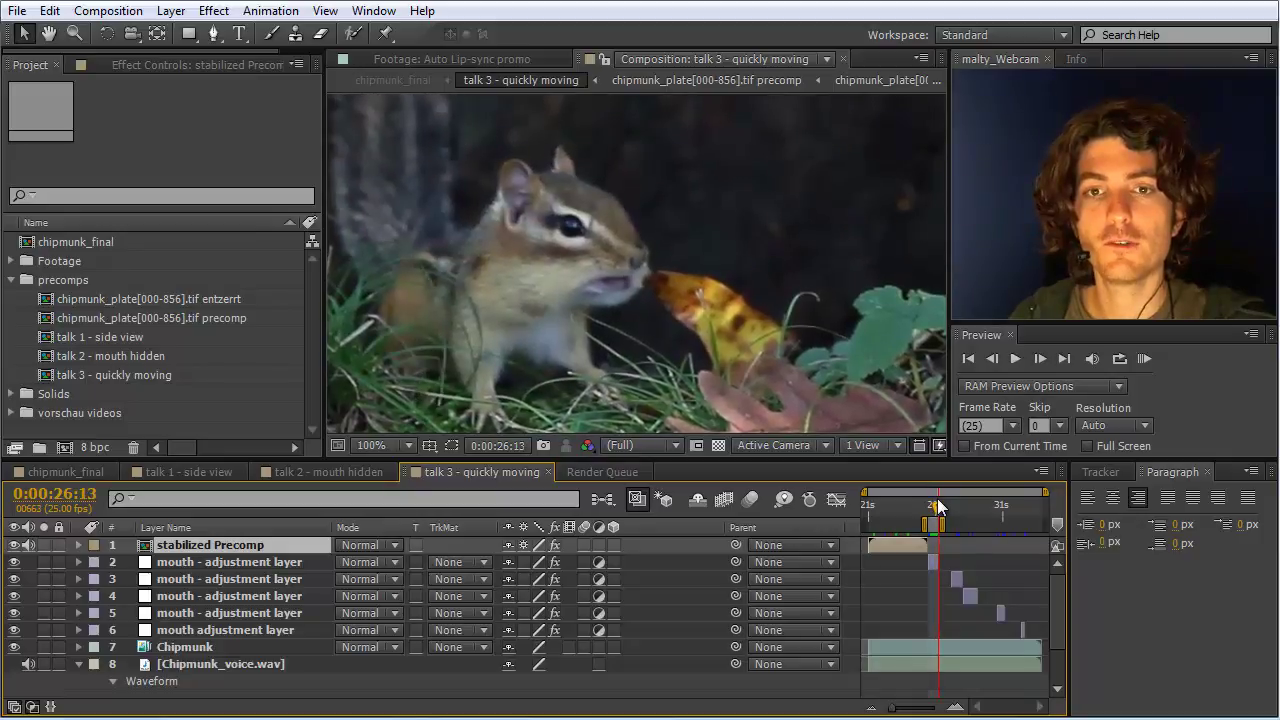
key("Page_Up")
key("Page_Up")
key("Page_Up")
key("Page_Up")
key("Page_Up")
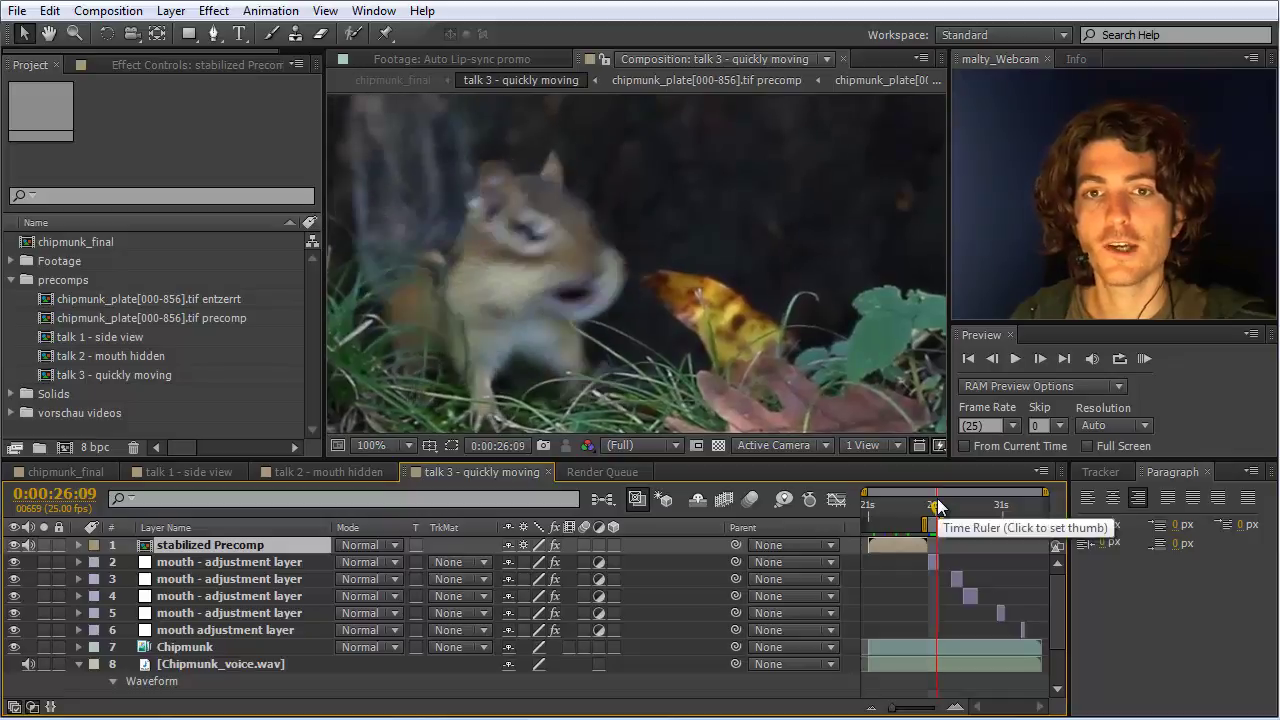
key("Page_Up")
key("Page_Down")
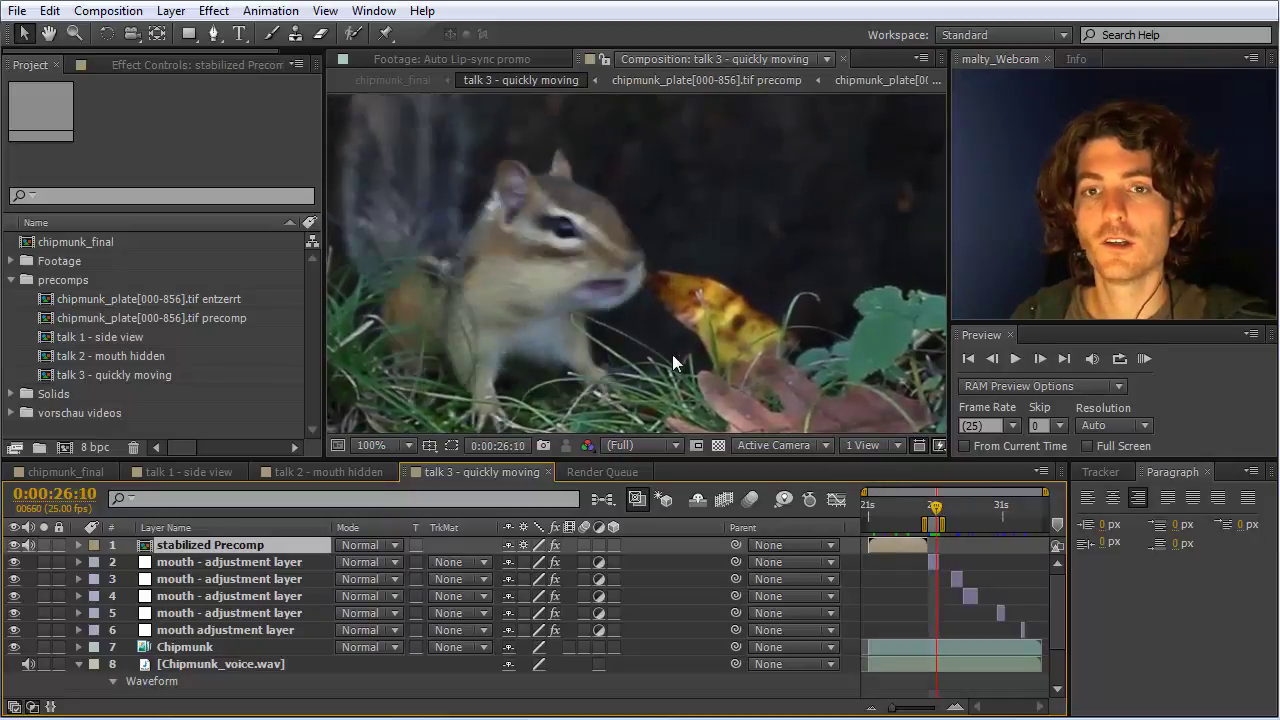
key("Page_Up")
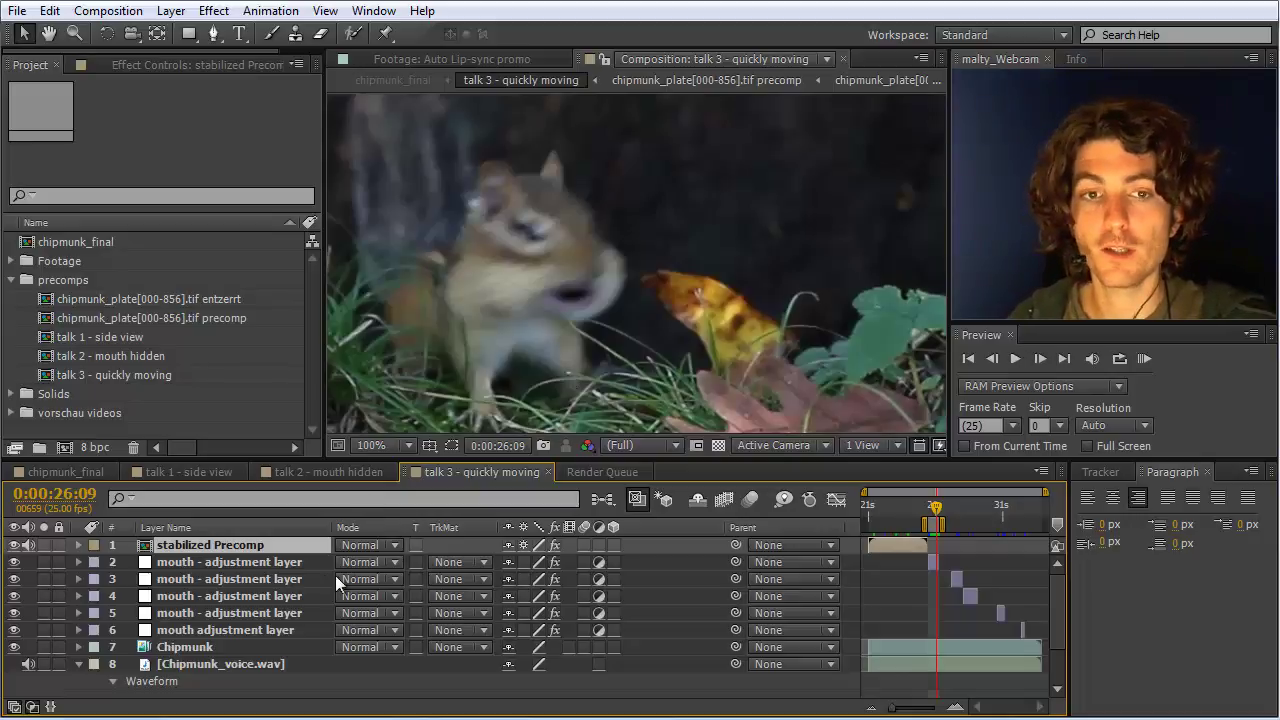
Expand the mouth split effect on layer 2 'mouth - adjustment layer' and select its Point A keyframe.
left_click(275, 561)
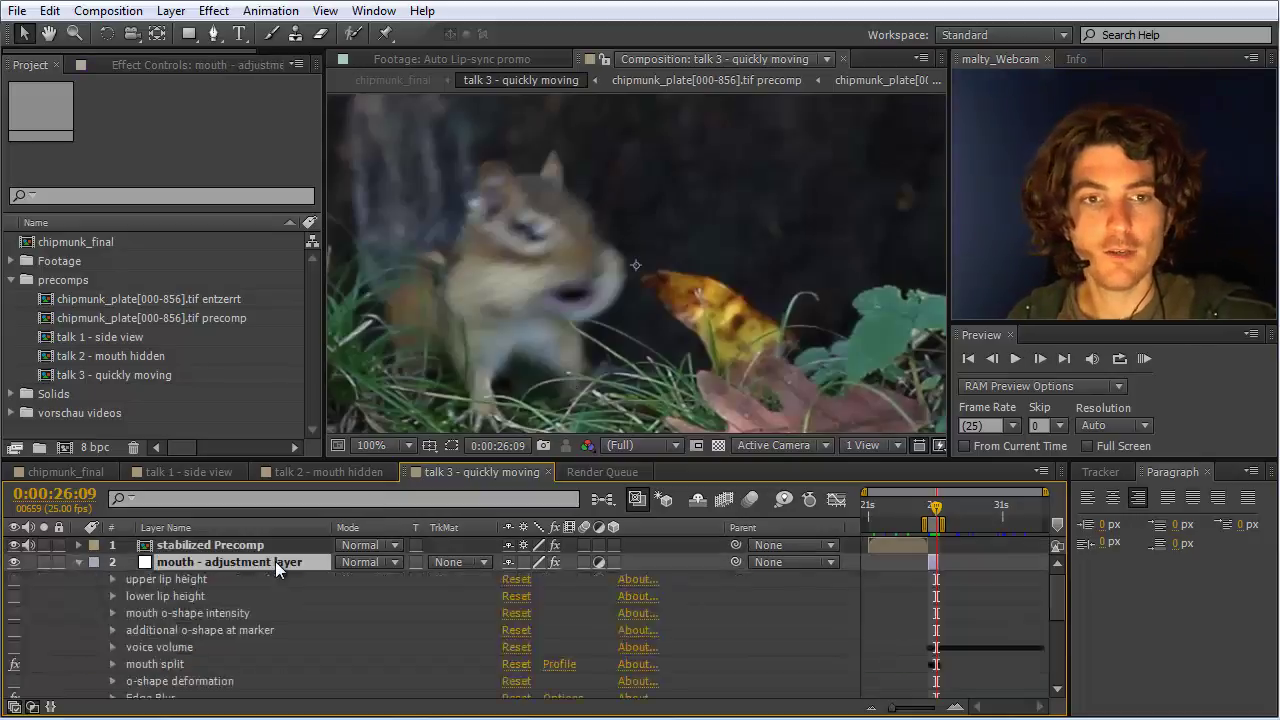
scroll(29, 611, "down", 1)
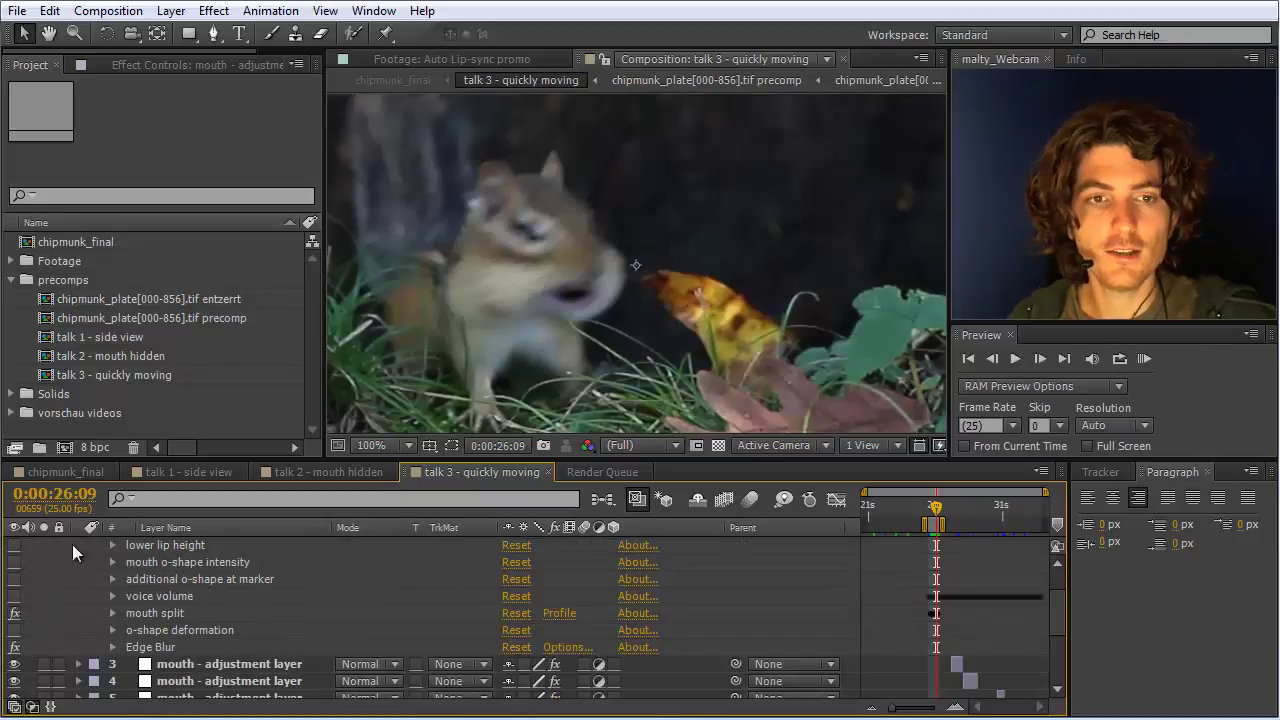
left_click(163, 615)
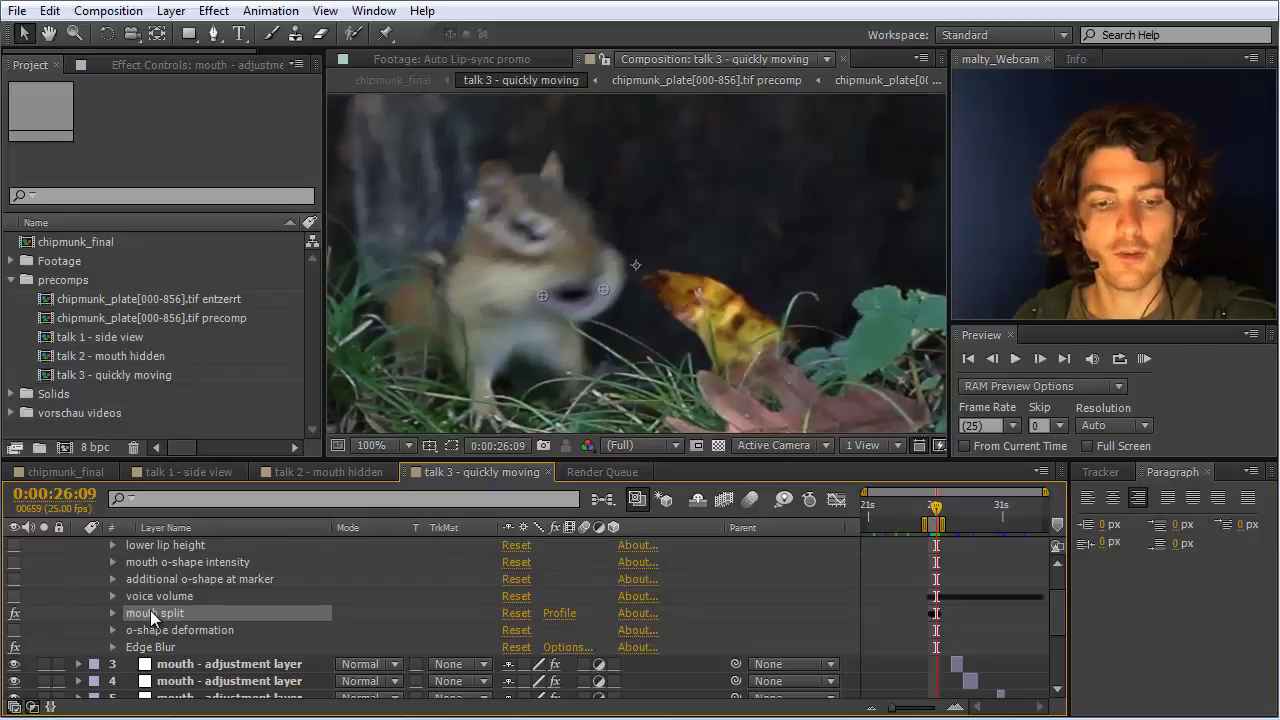
scroll(150, 612, "down", 3)
scroll(170, 614, "up", 4)
scroll(180, 614, "up", 1)
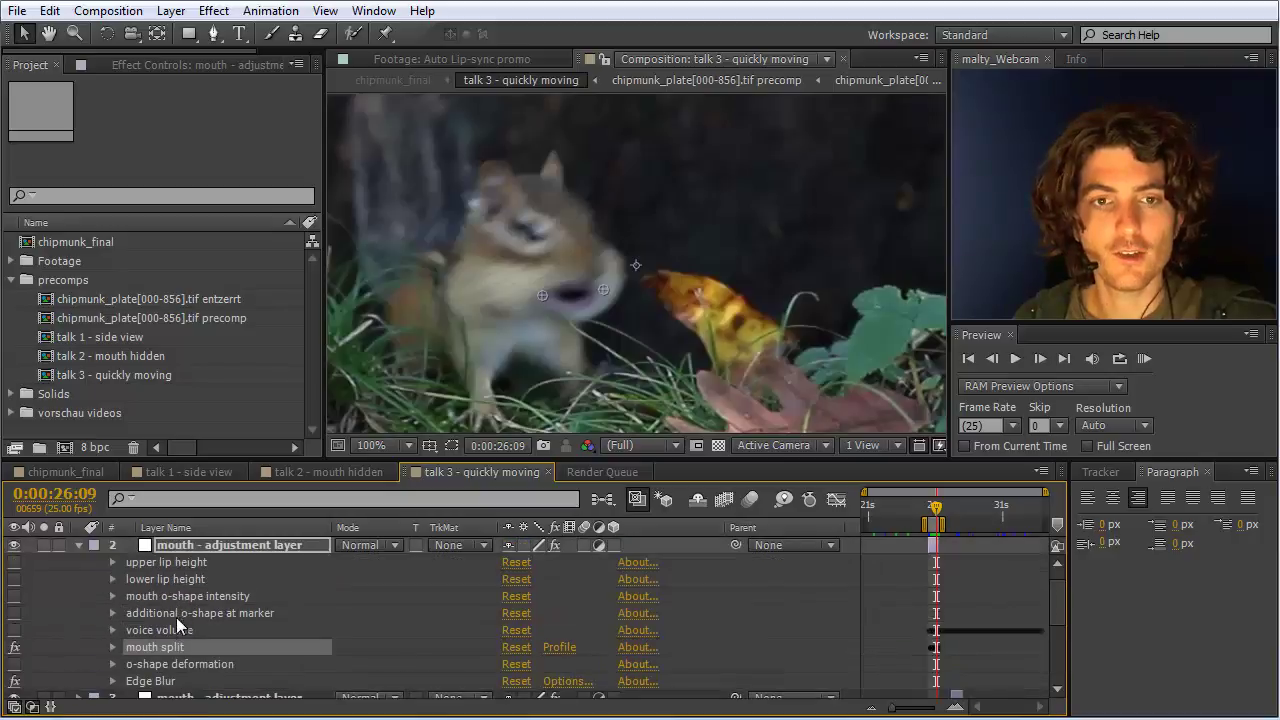
left_click(112, 645)
scroll(113, 644, "down", 1)
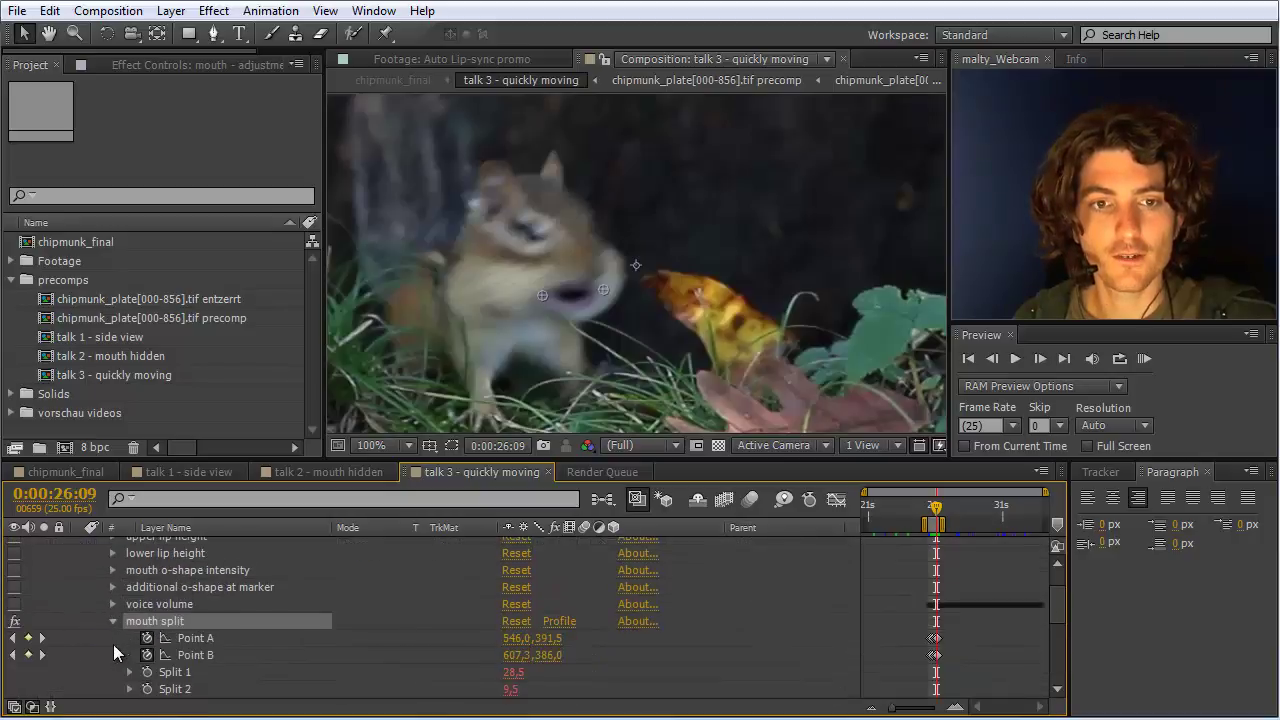
left_click(210, 638)
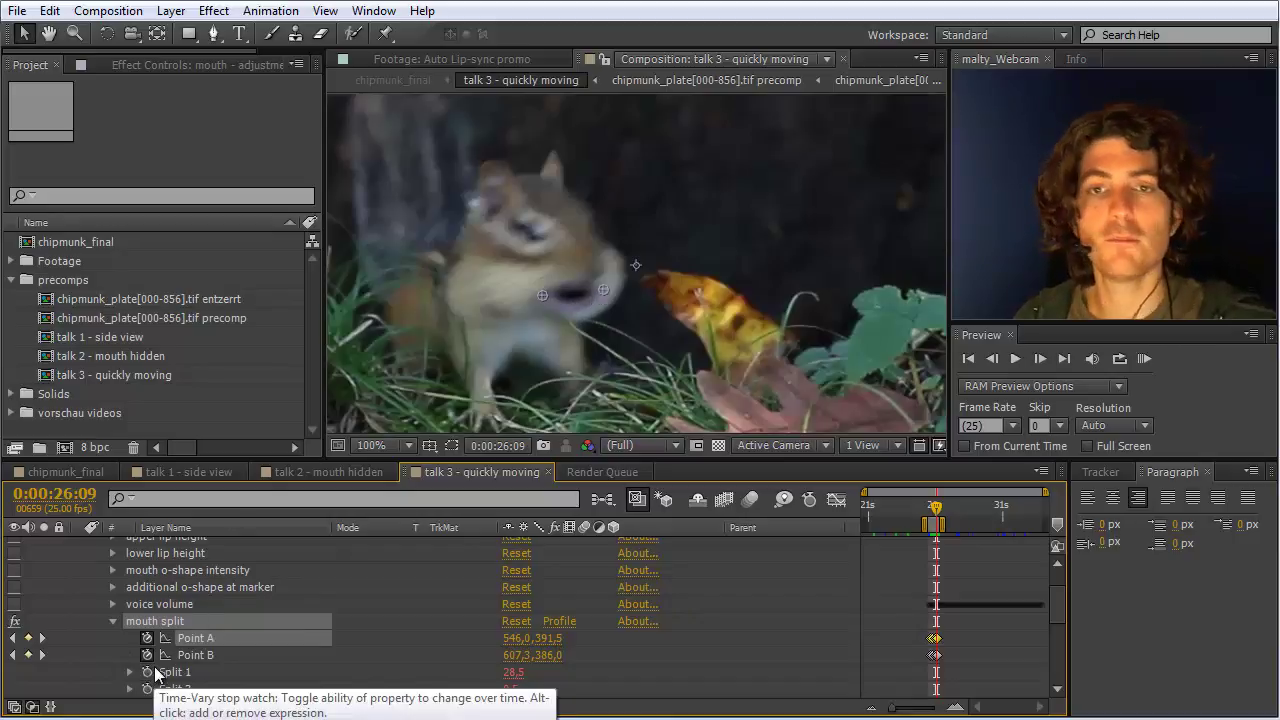
Step between frames 26:08 and 26:09 to check the keyframed mouth point values.
key("Page_Down")
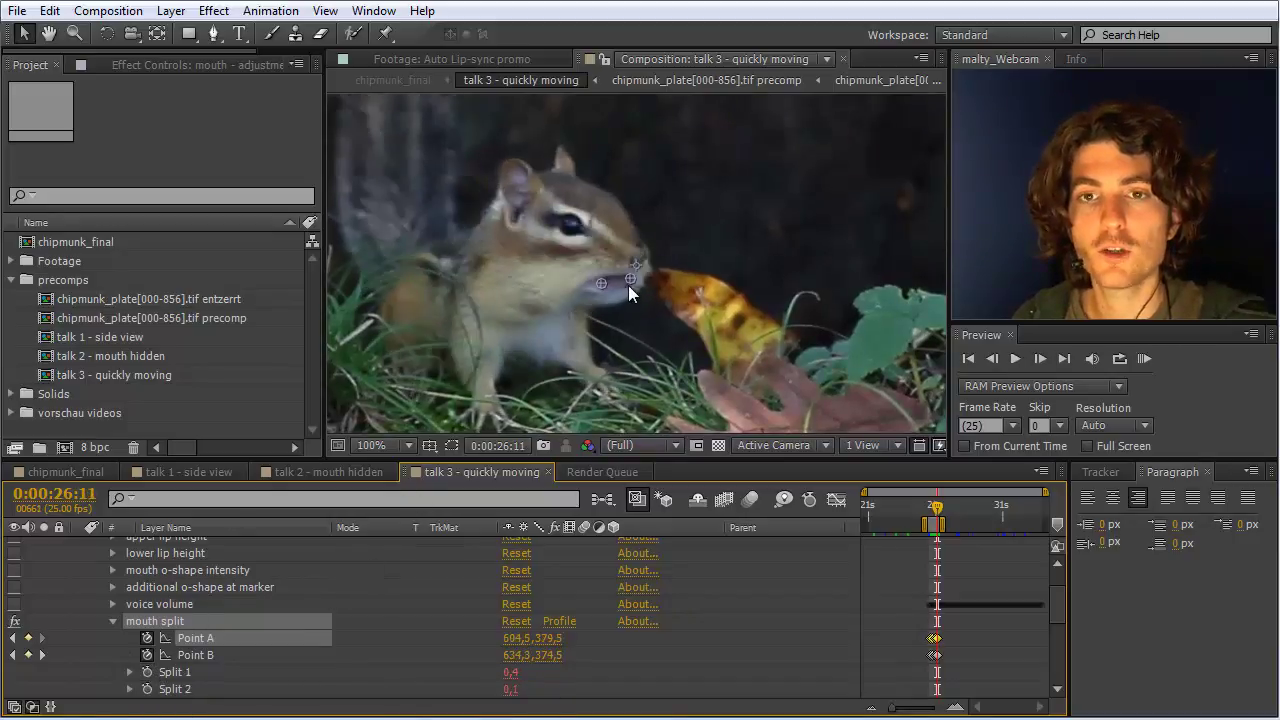
key("Page_Up")
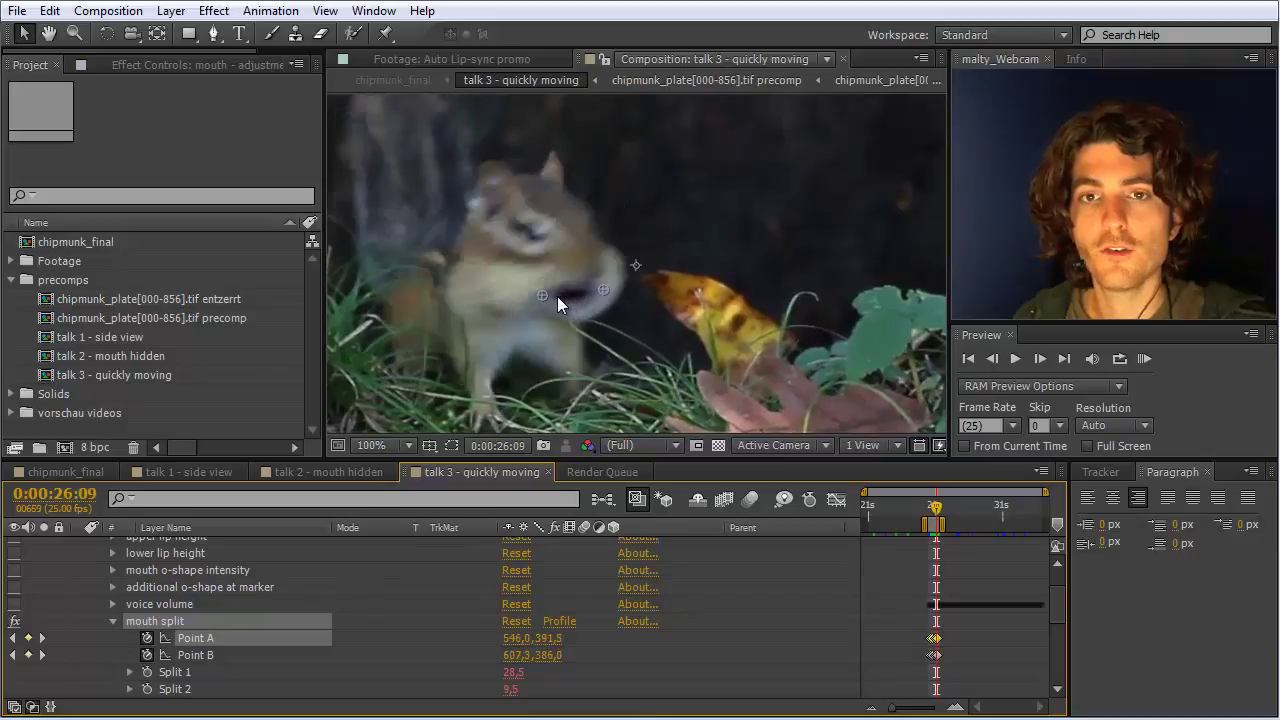
key("Page_Up")
key("Page_Down")
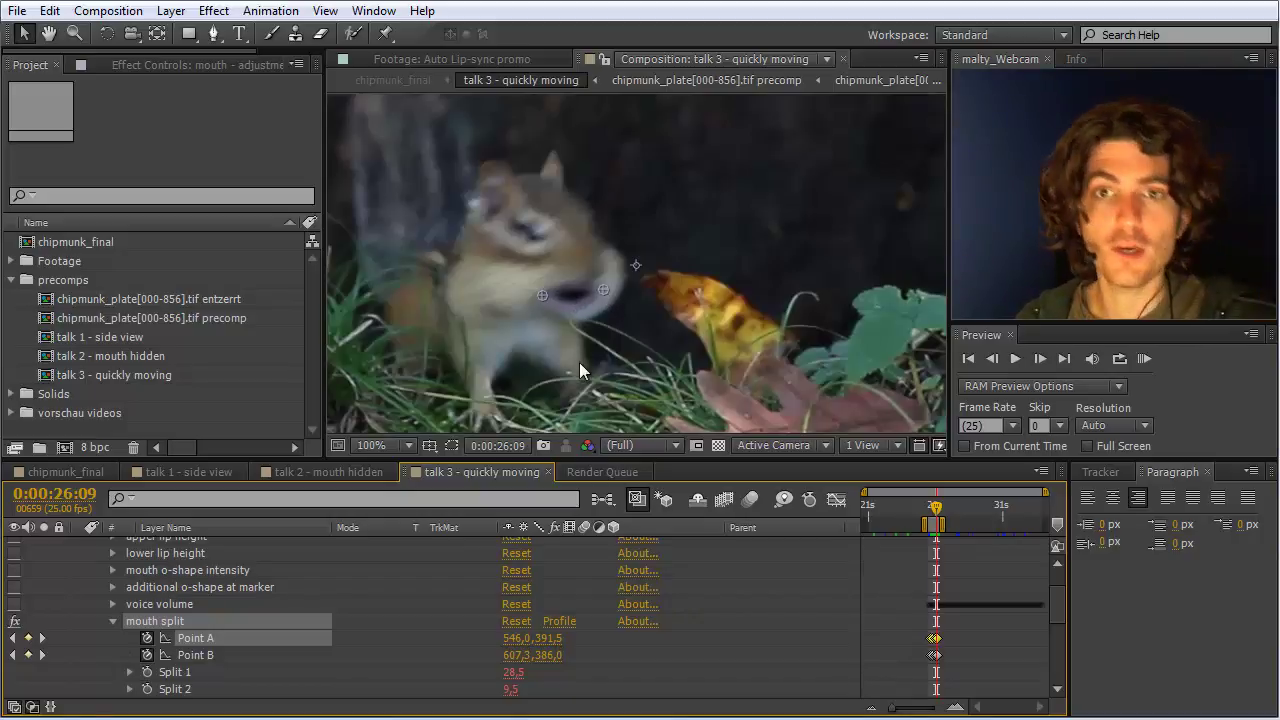
Activate the talk 3 Composition panel to show the mouth split's oval handles on the chipmunk's head.
scroll(256, 577, "up", 1)
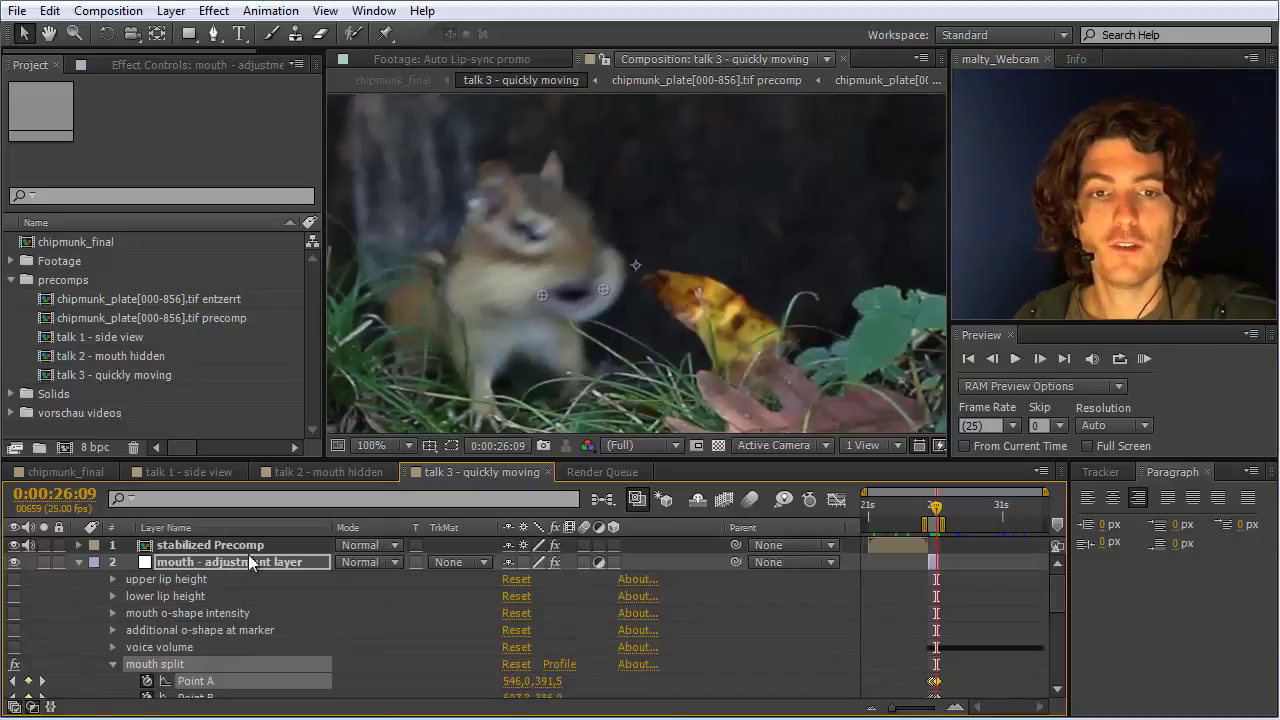
left_click(450, 440)
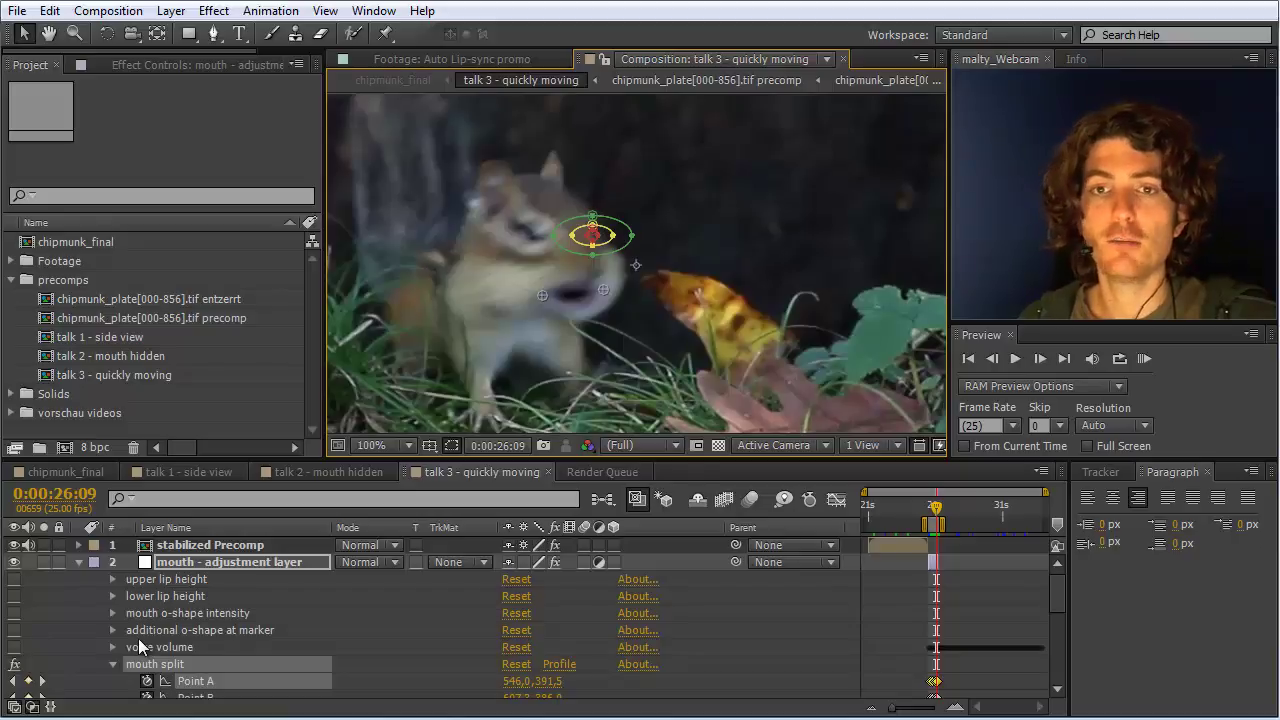
scroll(138, 638, "down", 1)
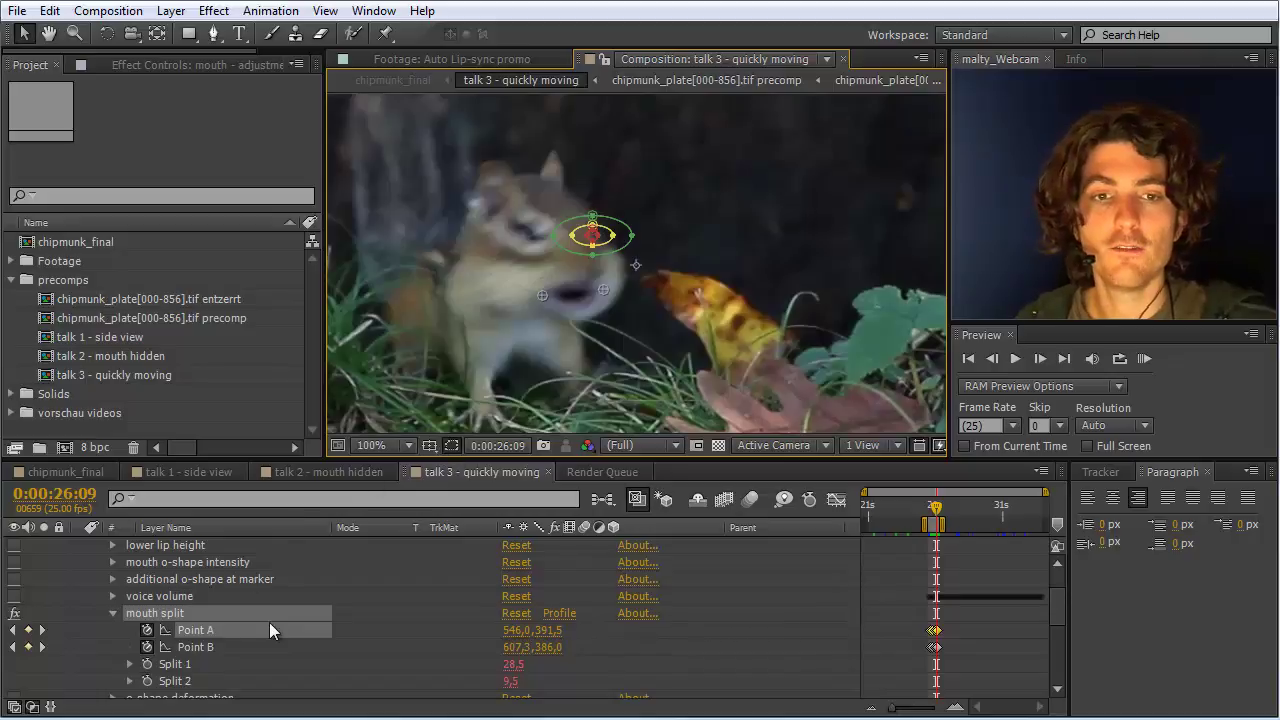
key("Page_Up")
key("Page_Up")
key("Page_Up")
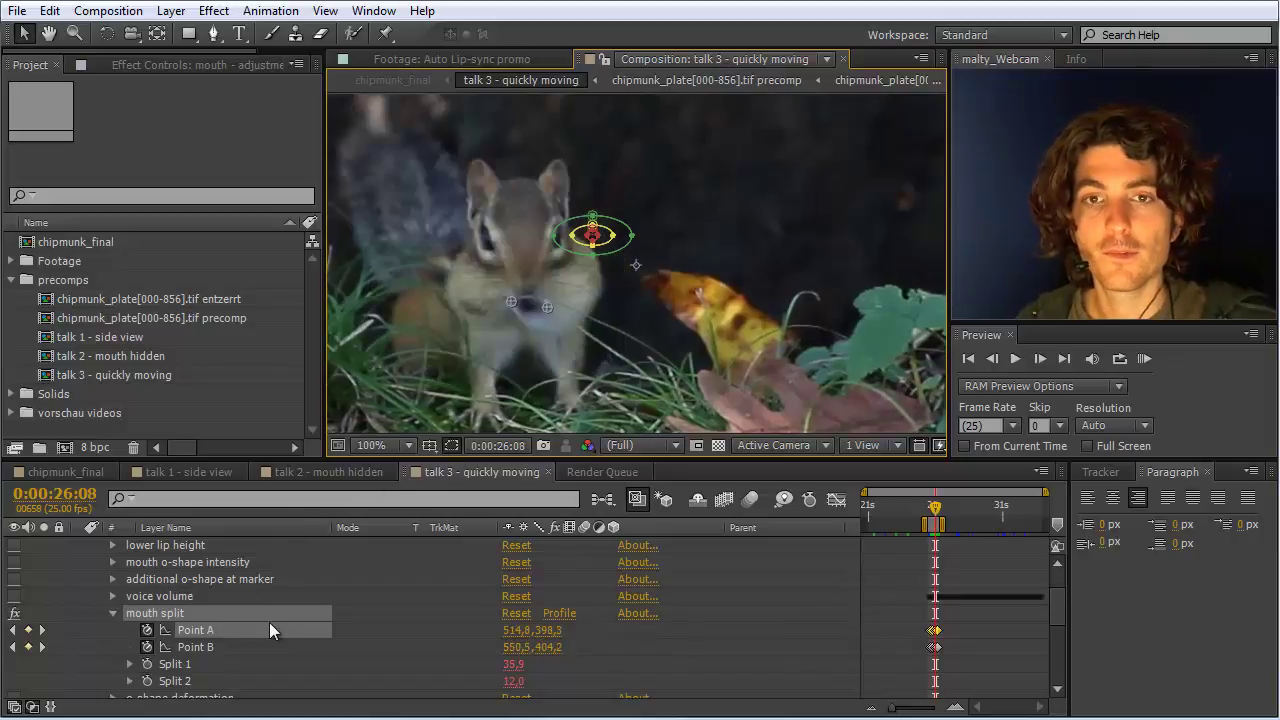
key("Page_Down")
key("Page_Down")
key("Page_Down")
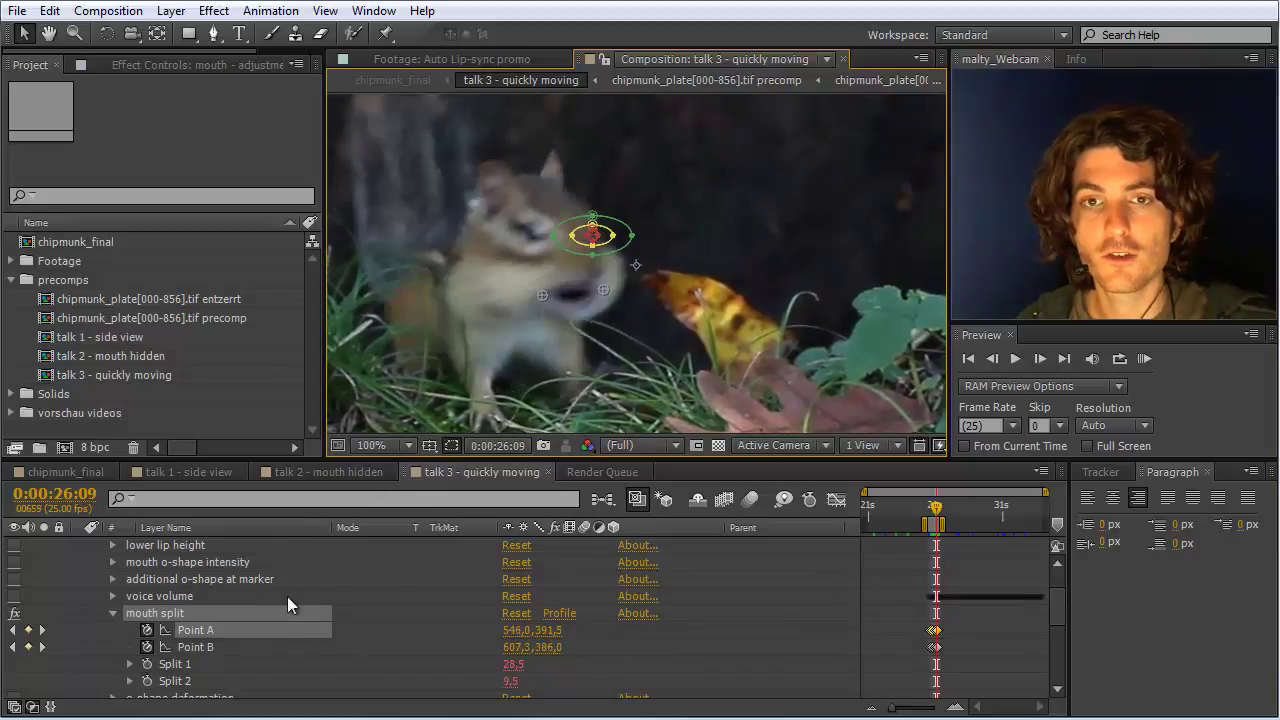
key("Page_Down")
key("Page_Down")
key("Page_Down")
key("Page_Down")
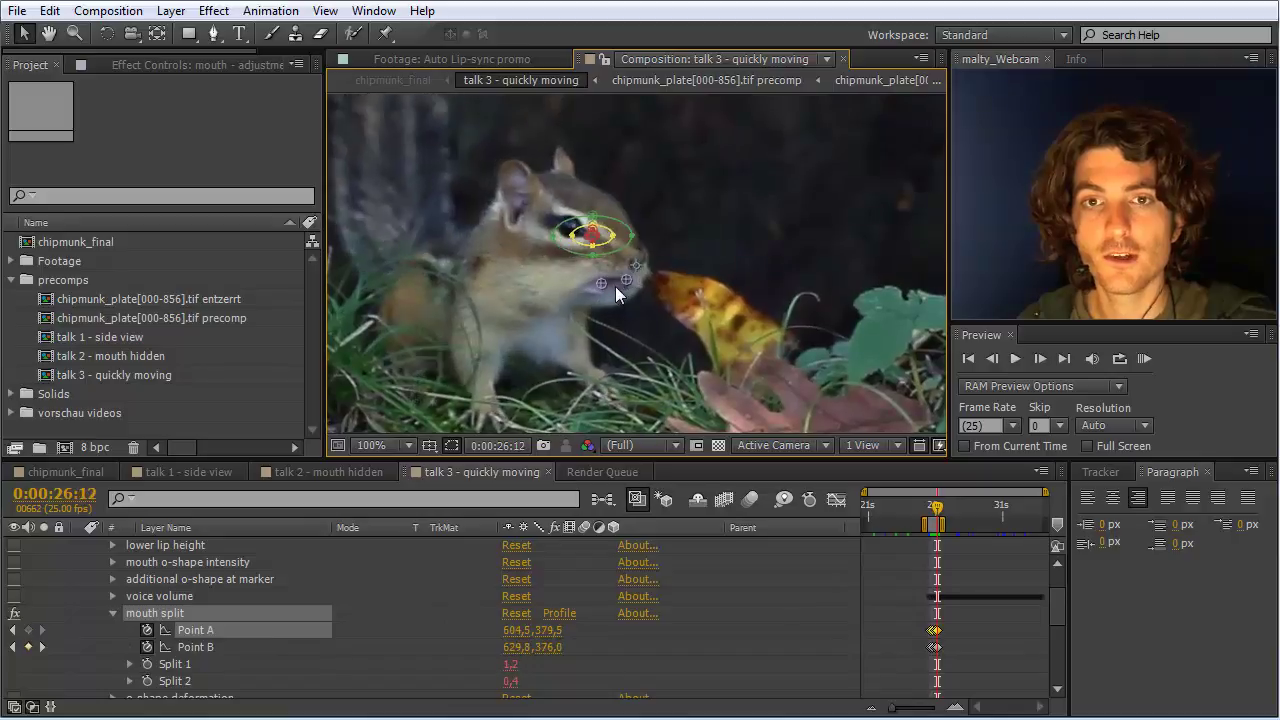
key("Page_Down")
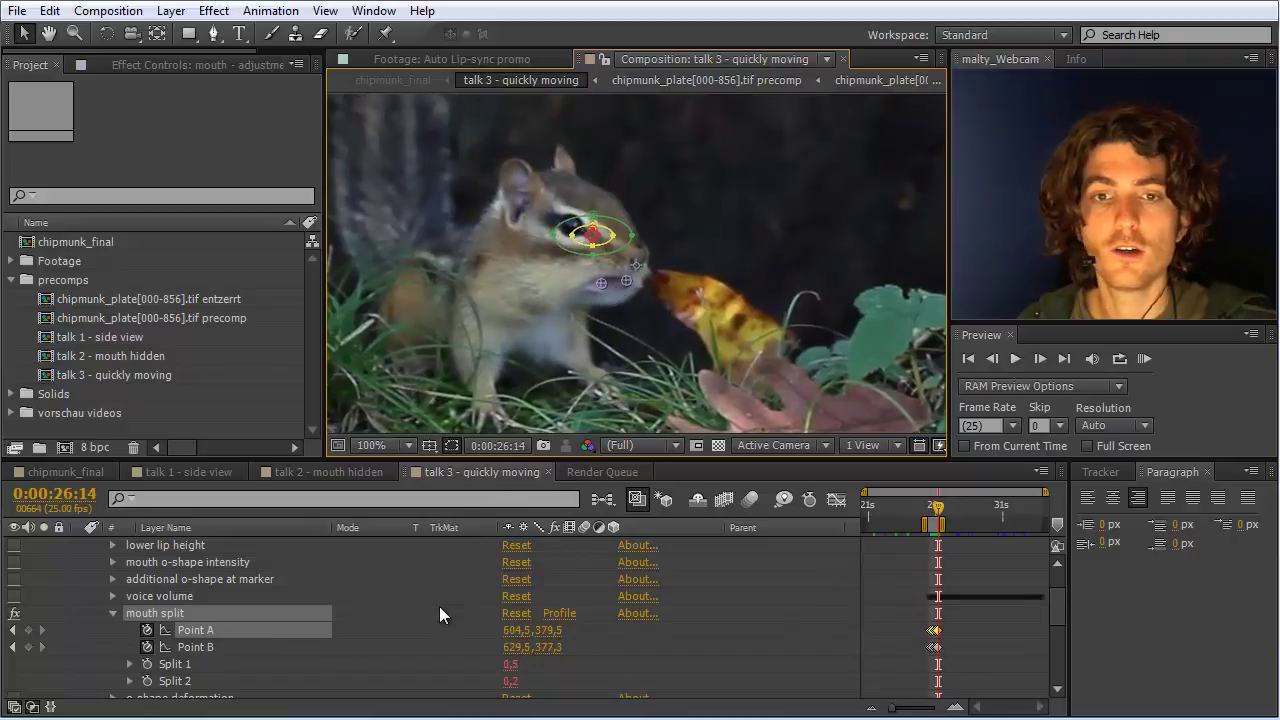
scroll(439, 606, "down", 1)
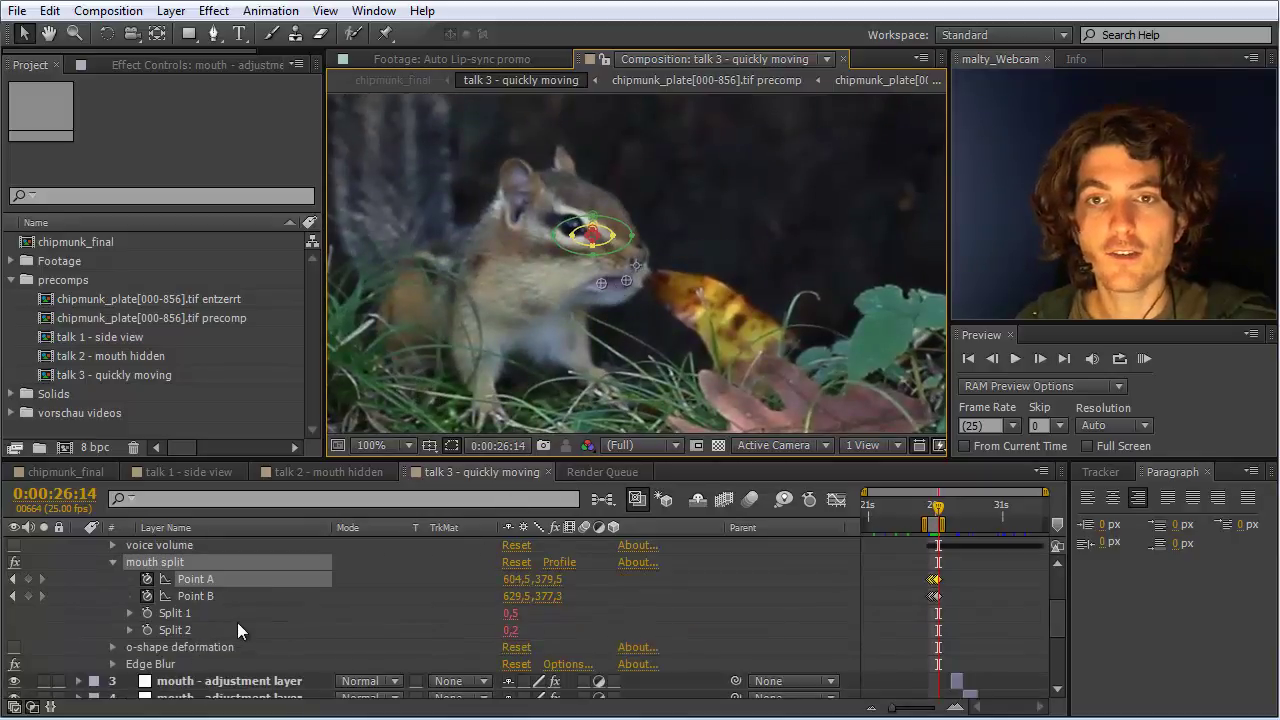
key("Page_Up")
key("Page_Up")
key("Page_Up")
key("Page_Up")
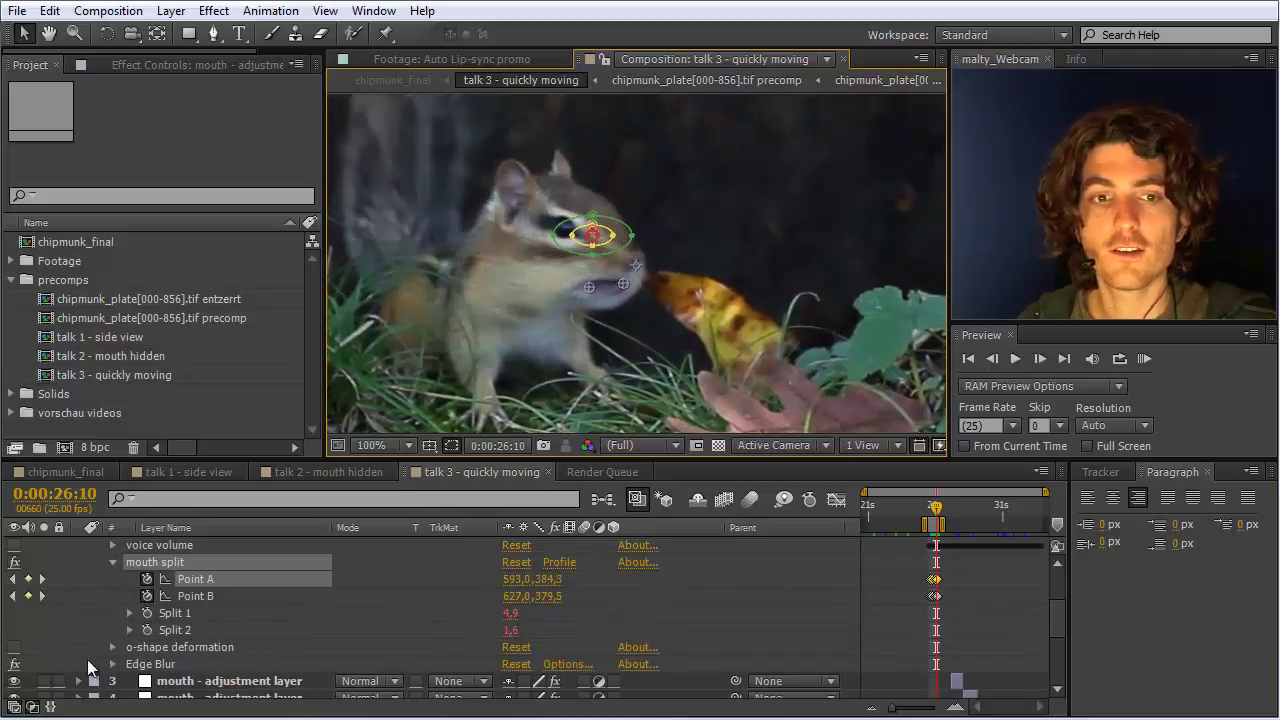
key("Page_Up")
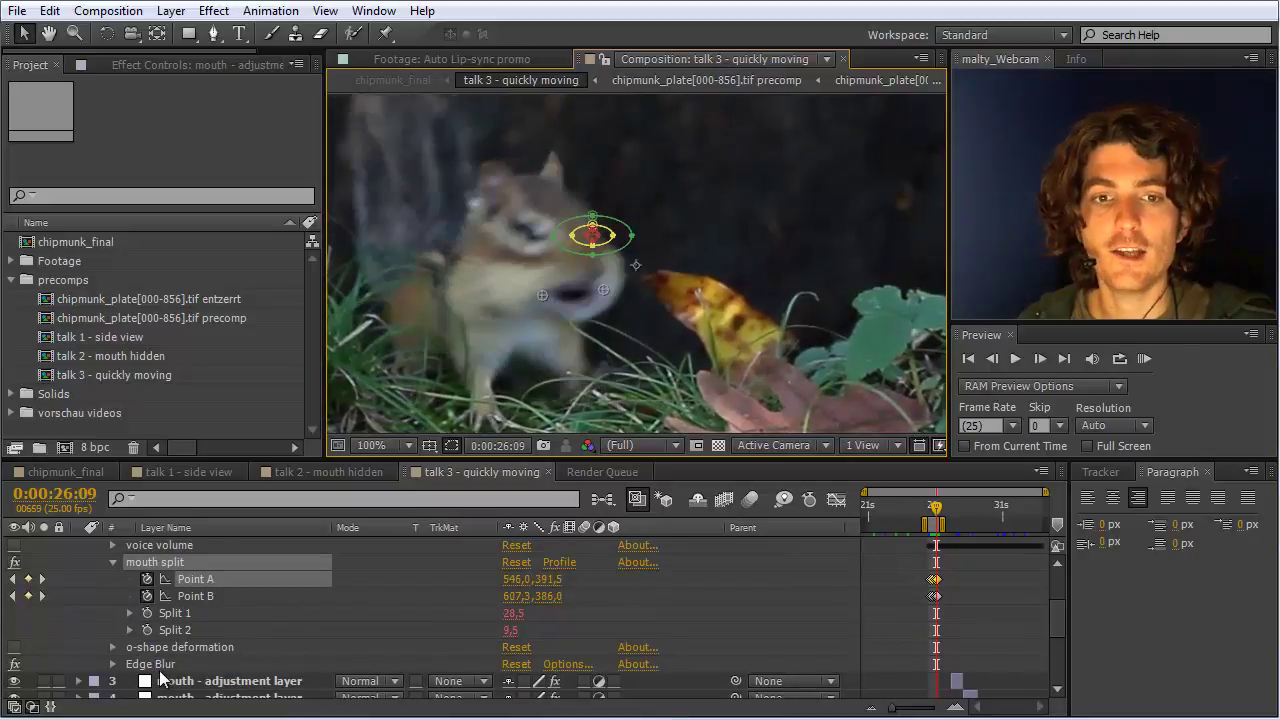
key("Page_Down")
key("Page_Up")
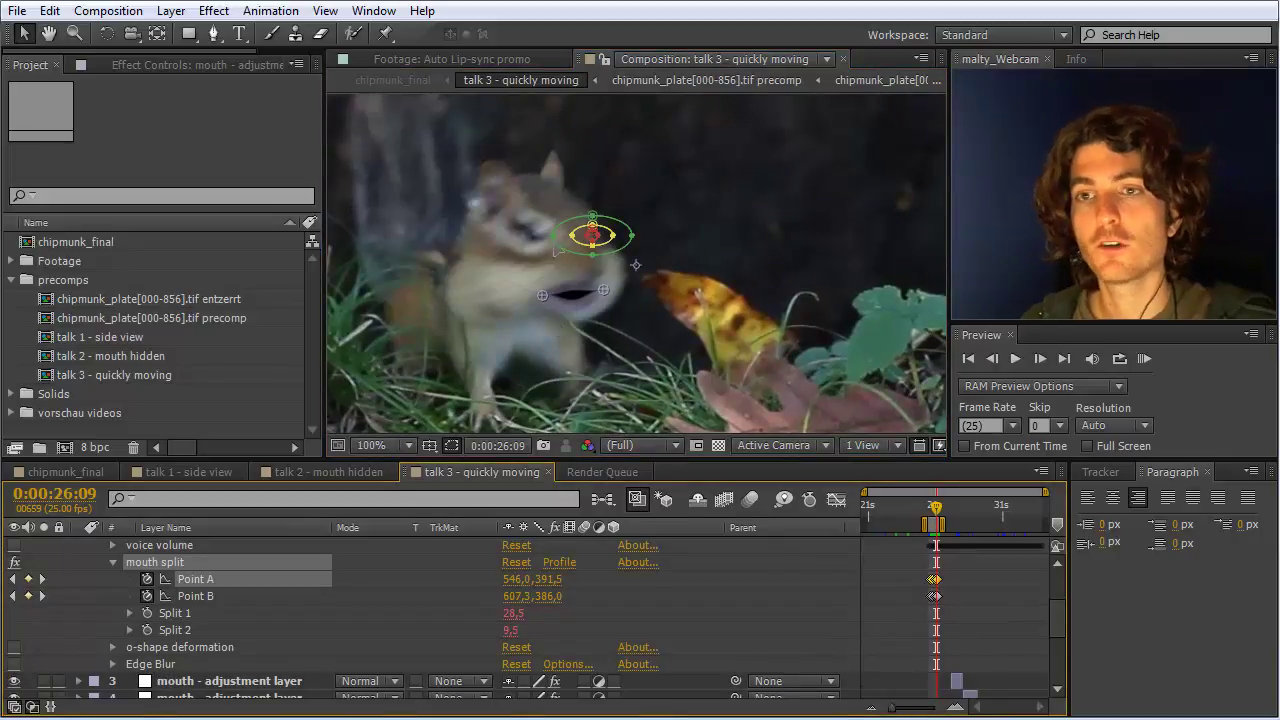
Re-enable Edge Blur, collapse the mouth split and layer 2 properties, and advance to frame 26:12.
left_click(14, 665)
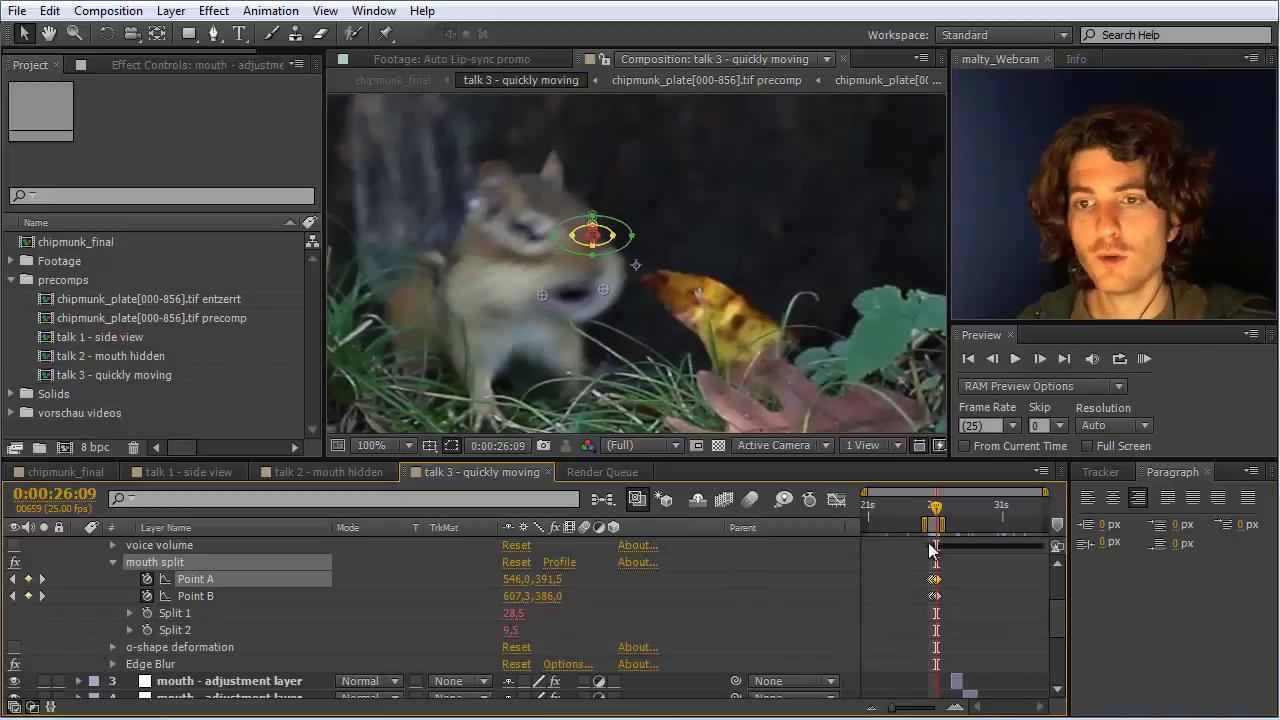
scroll(349, 594, "up", 1)
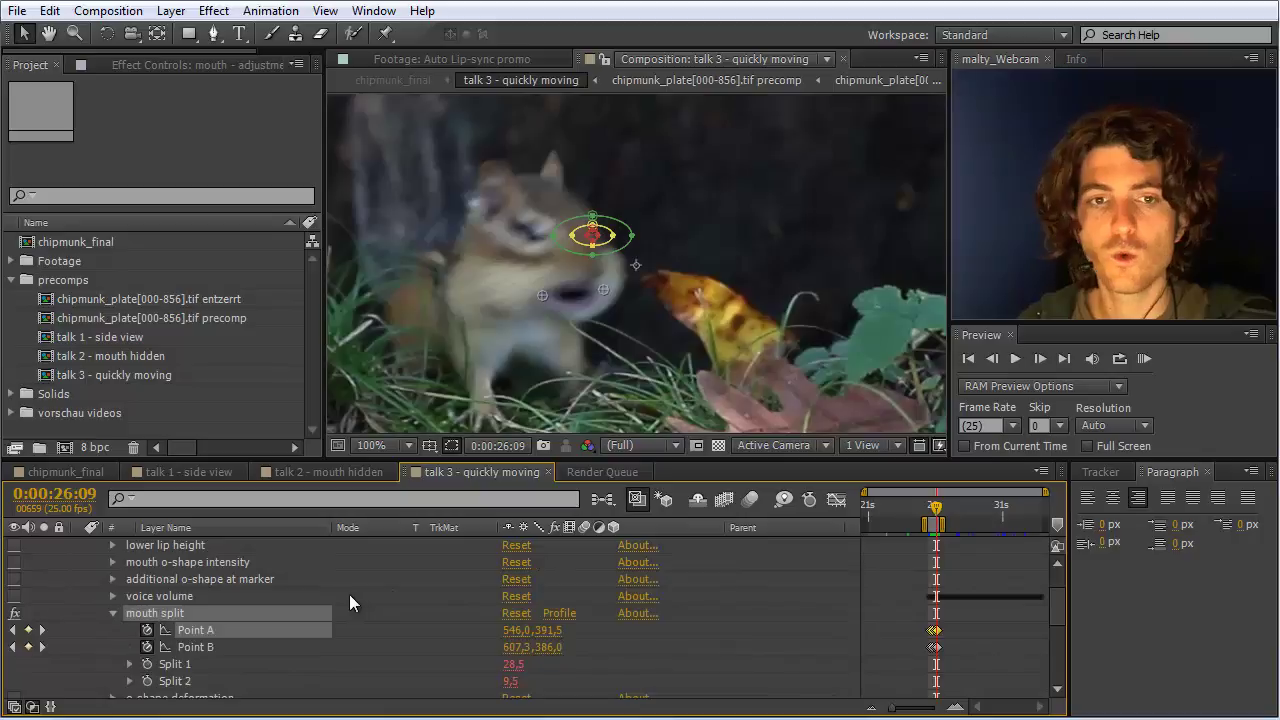
left_click(114, 613)
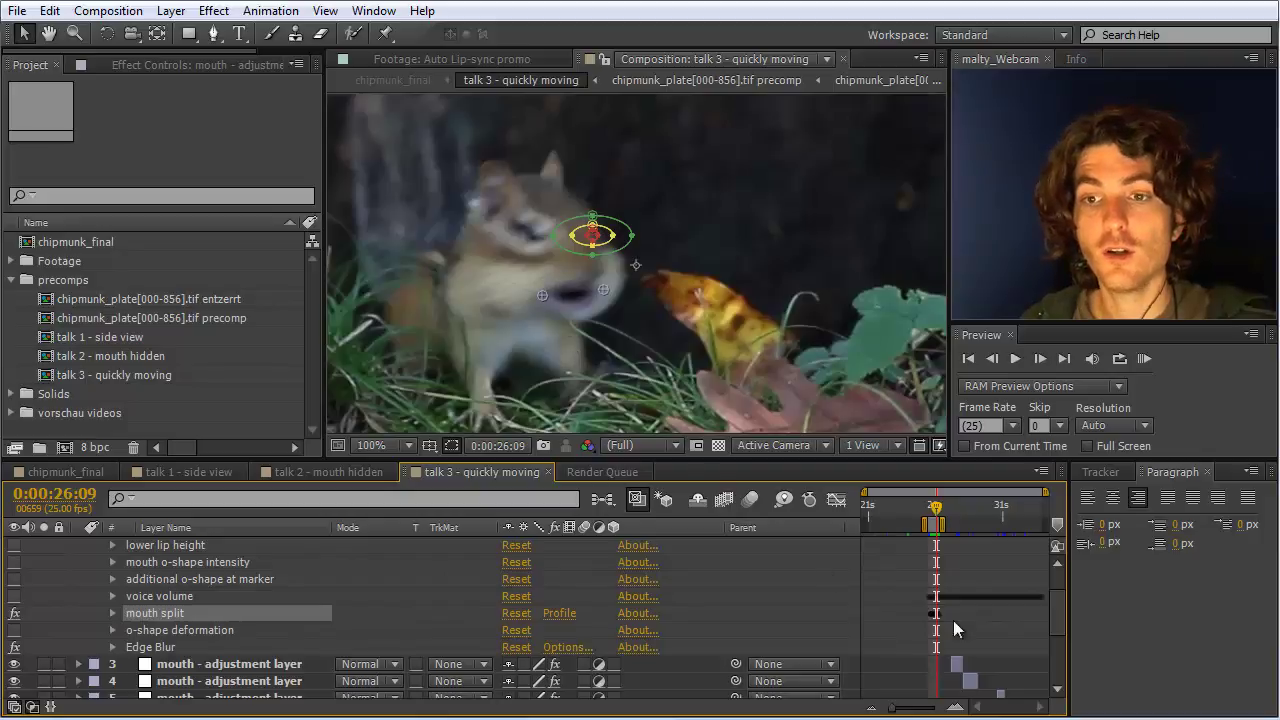
key("Page_Down")
key("Page_Down")
key("Page_Down")
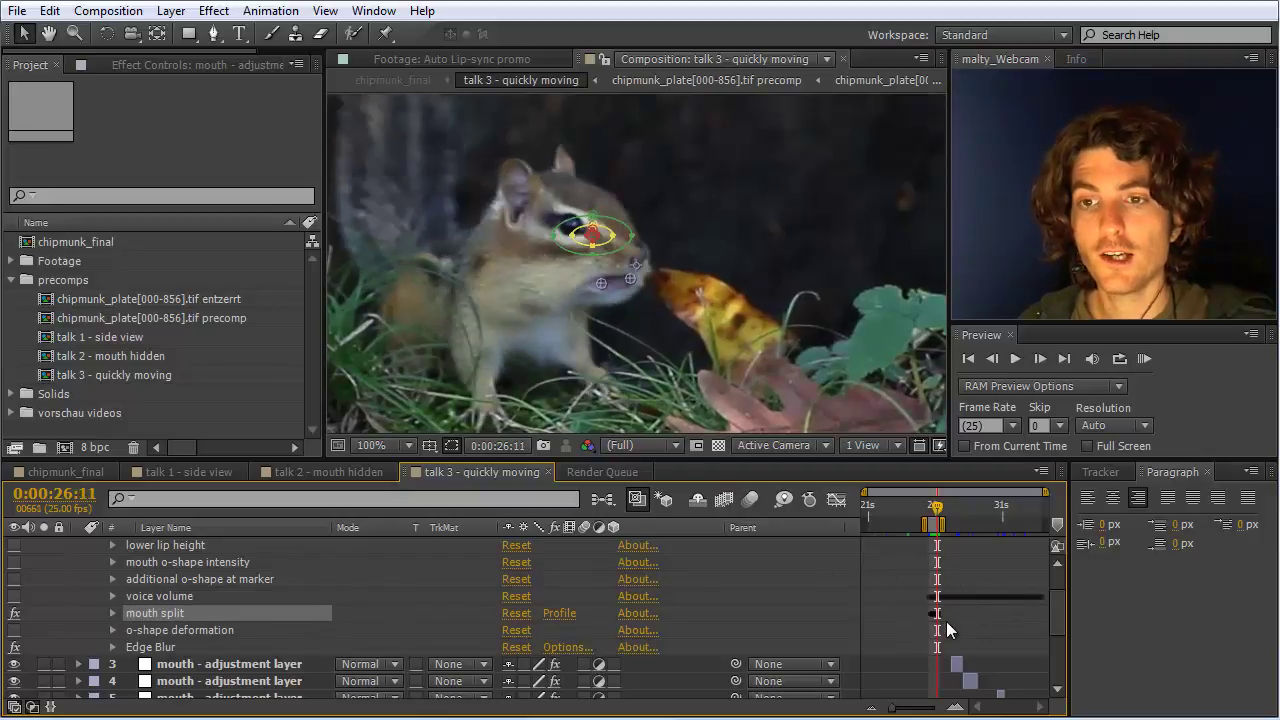
scroll(218, 609, "up", 3)
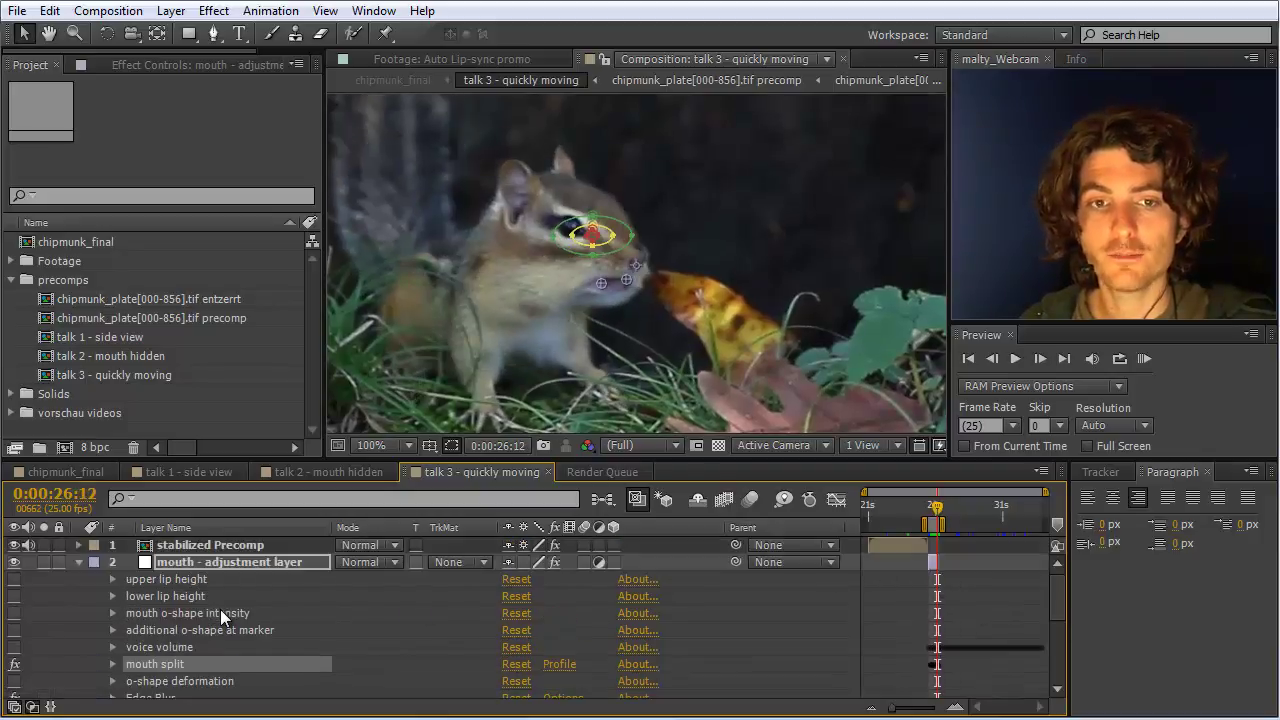
left_click(77, 562)
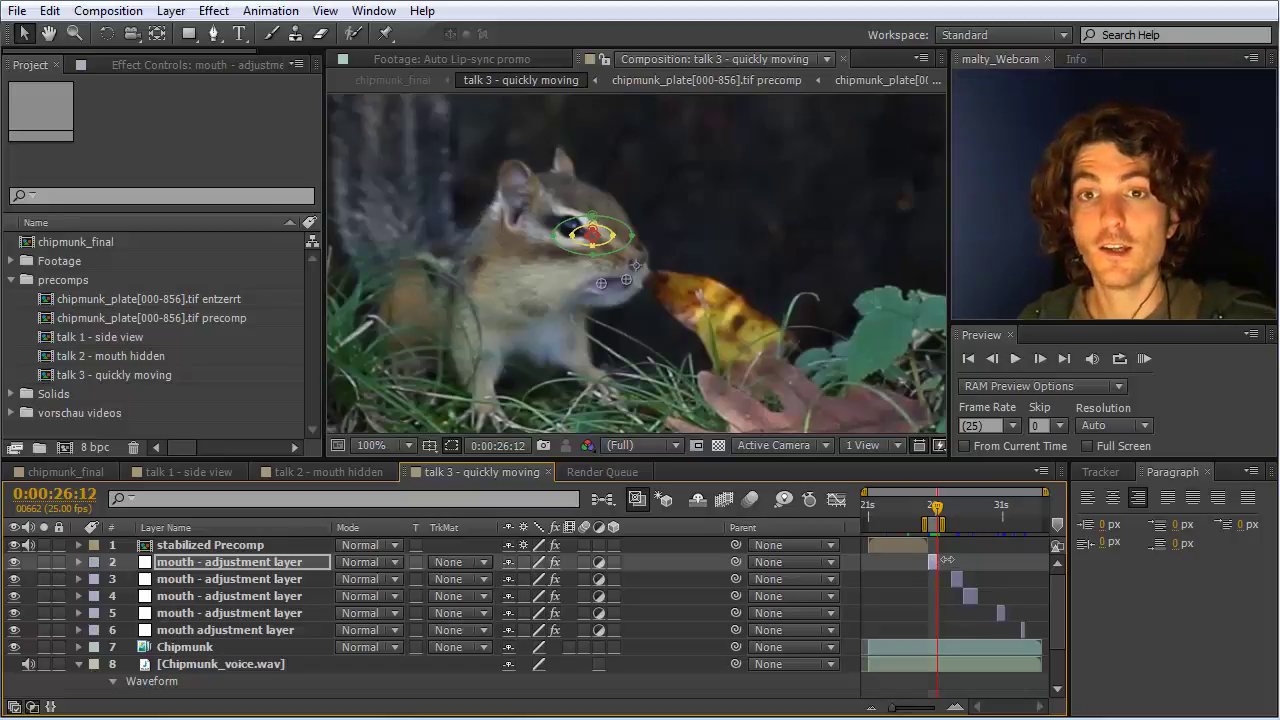
left_click(197, 471)
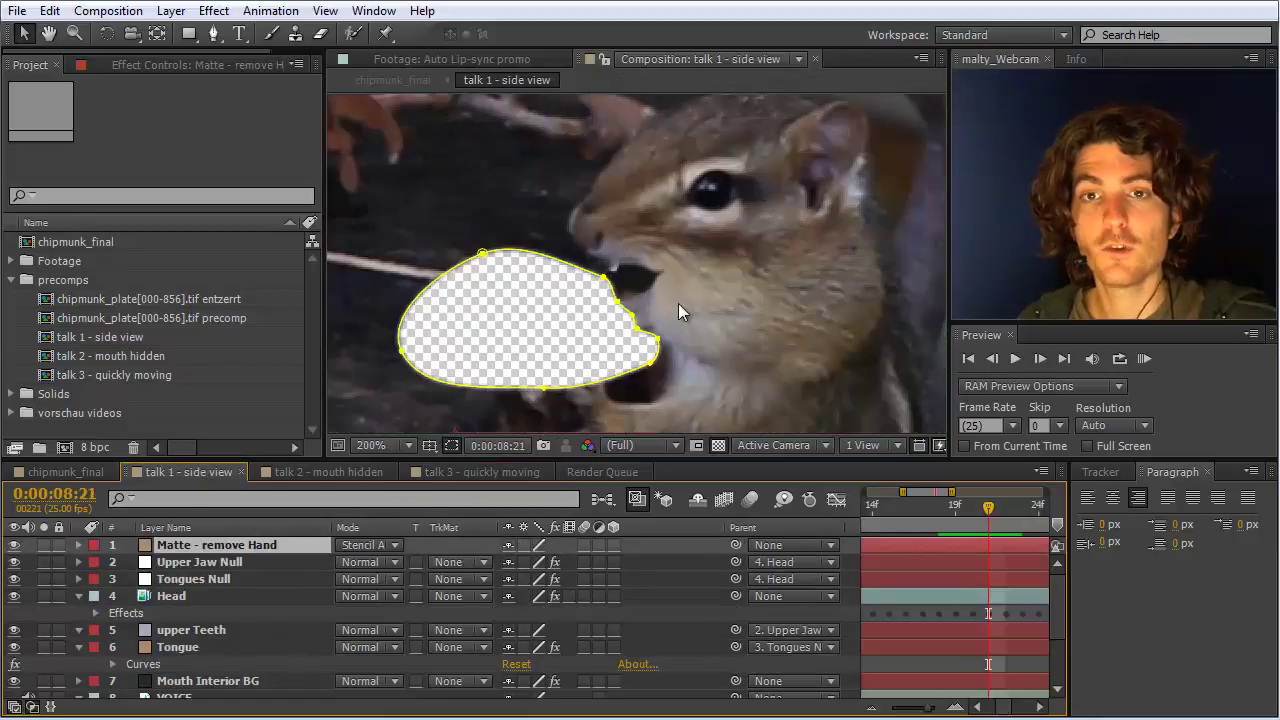
left_click(342, 472)
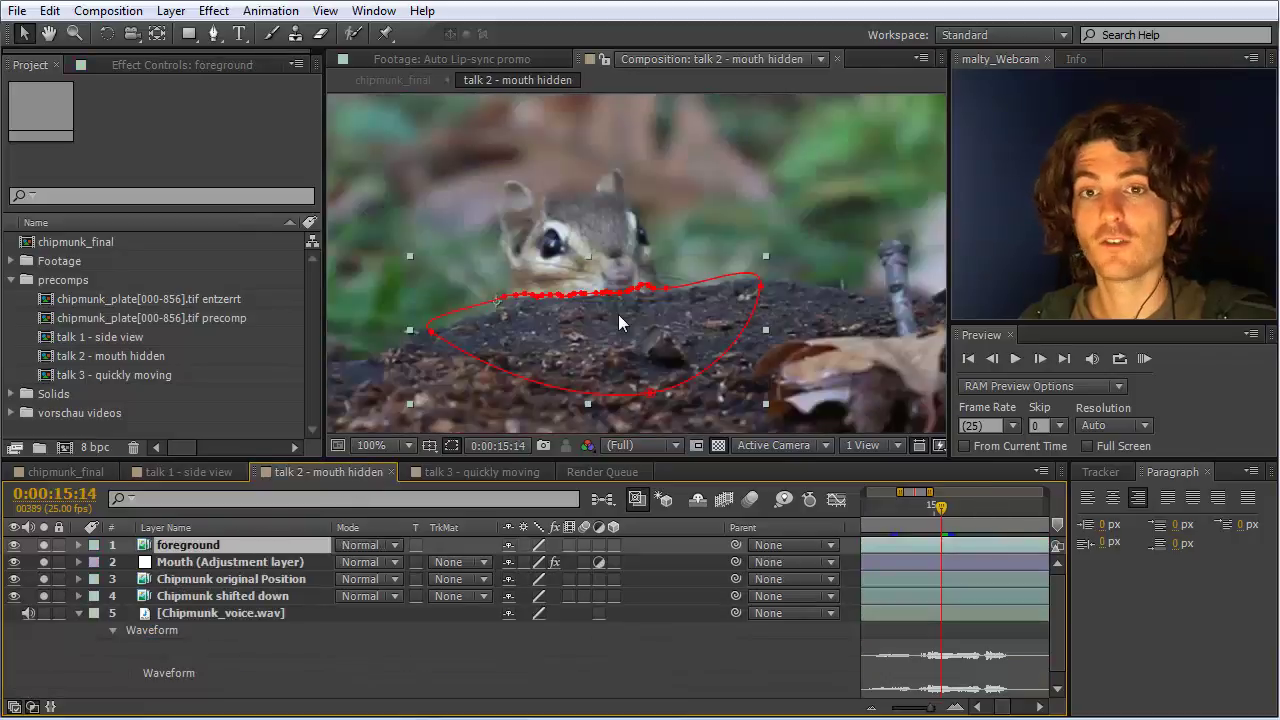
left_click(507, 471)
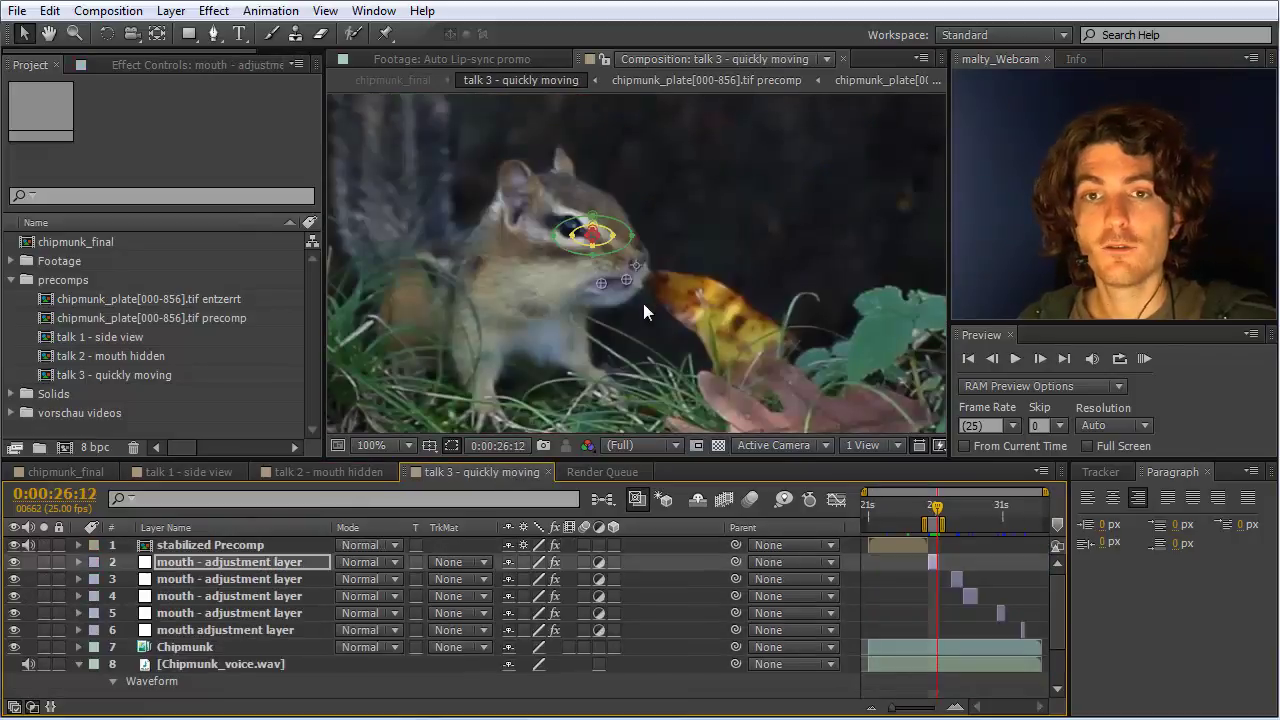